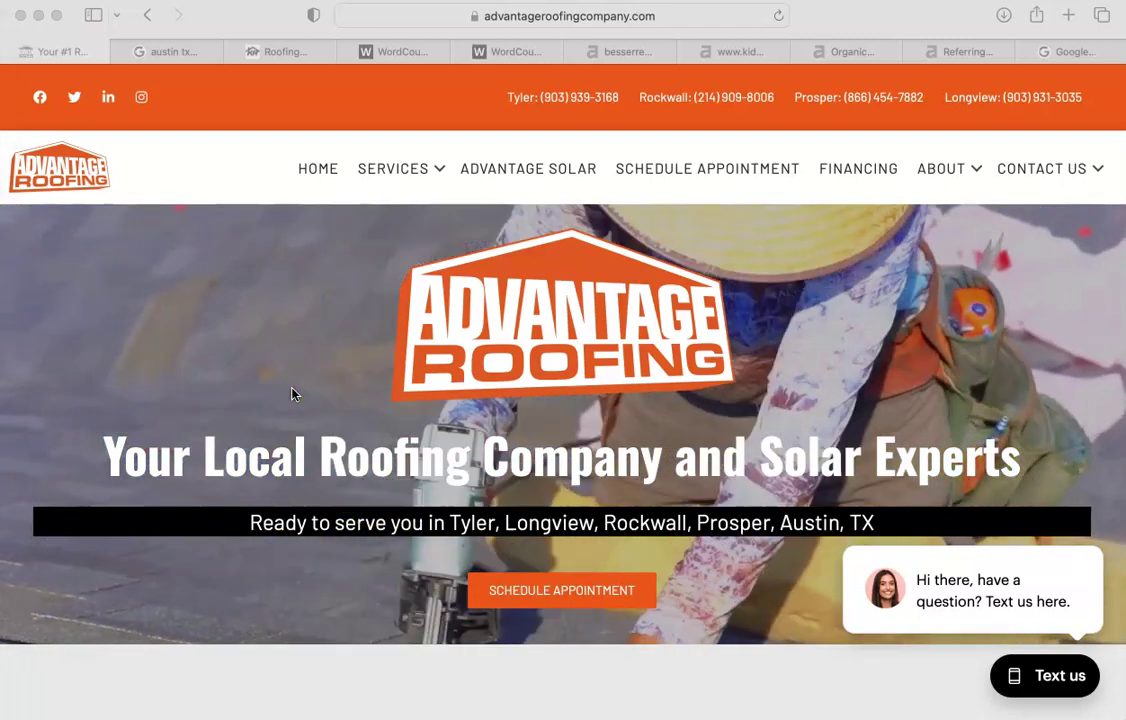
Look through the Advantage Roofing homepage from the hero banner down to the customer reviews and footer
scroll(292, 393, down, 2)
scroll(292, 393, up, 2)
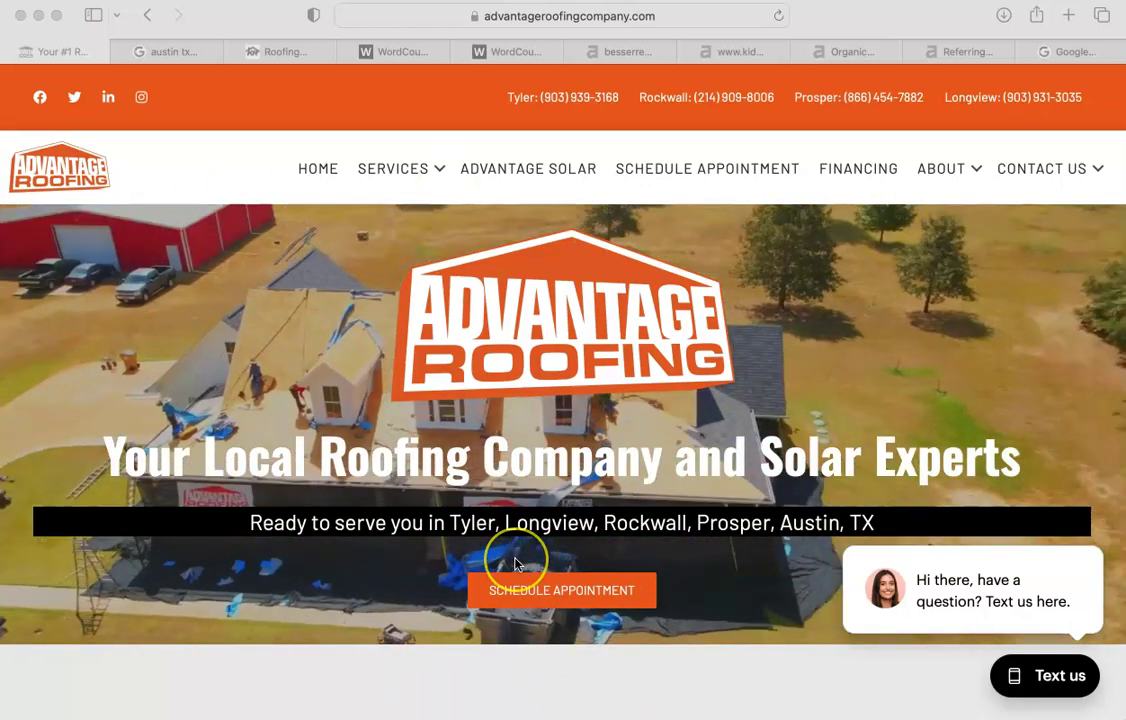
scroll(515, 565, down, 5)
scroll(515, 565, down, 3)
scroll(515, 565, up, 3)
scroll(515, 565, down, 8)
scroll(515, 565, down, 10)
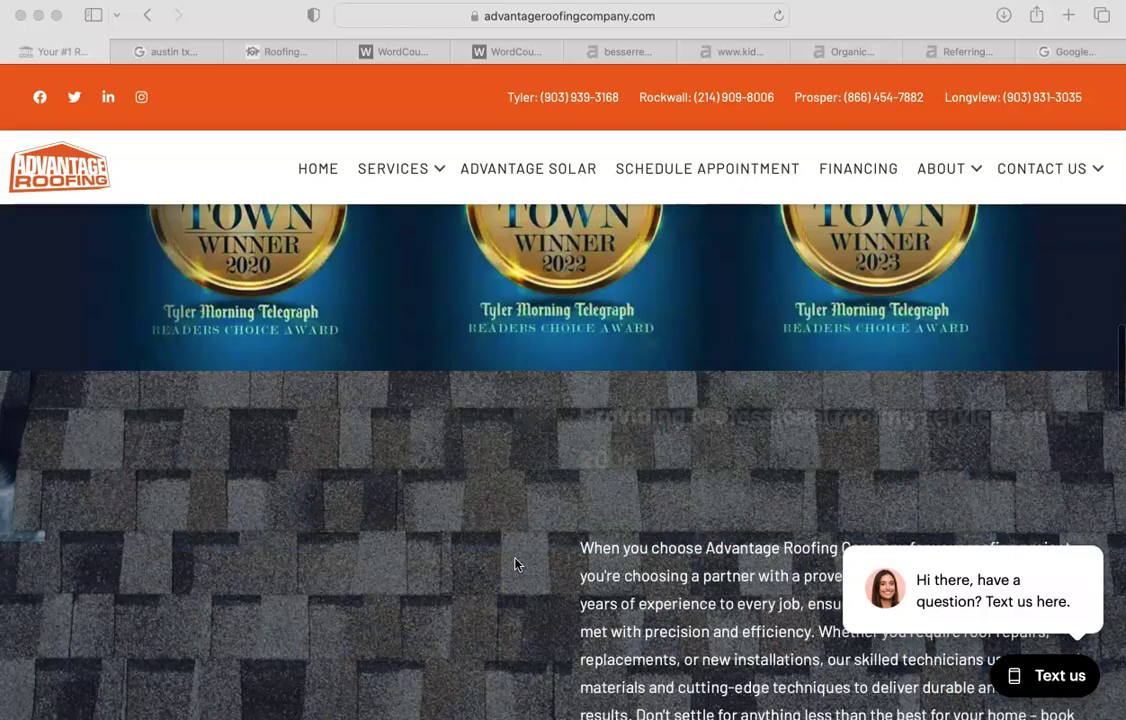
scroll(515, 565, down, 10)
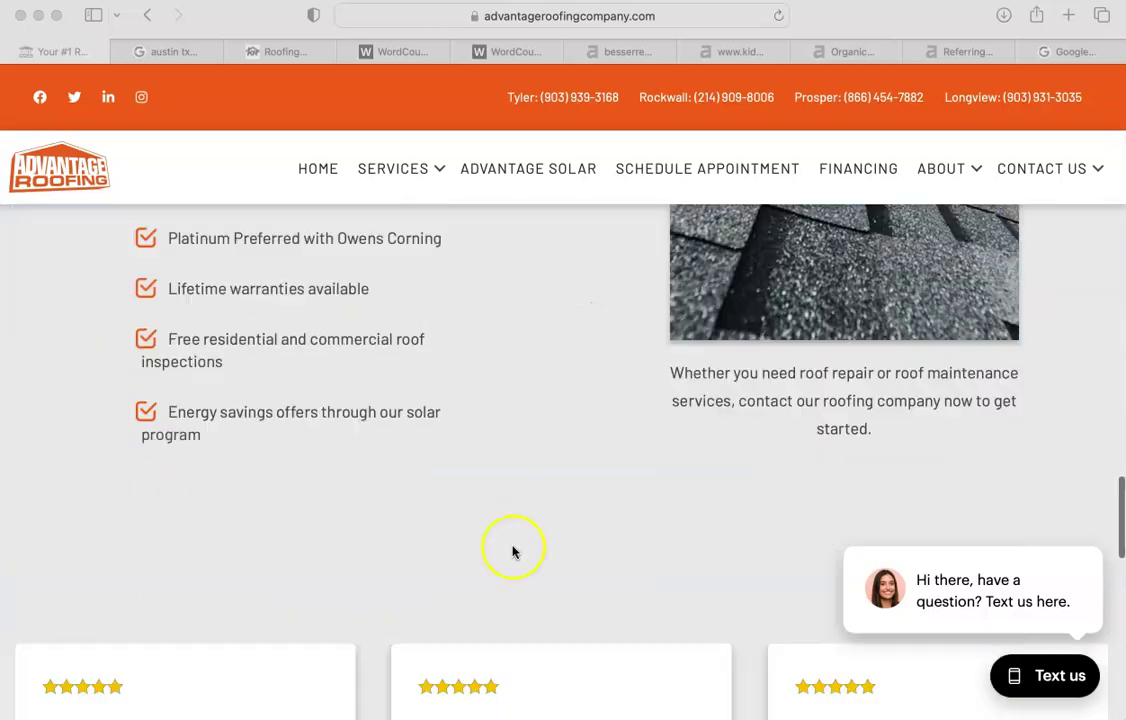
scroll(512, 551, down, 6)
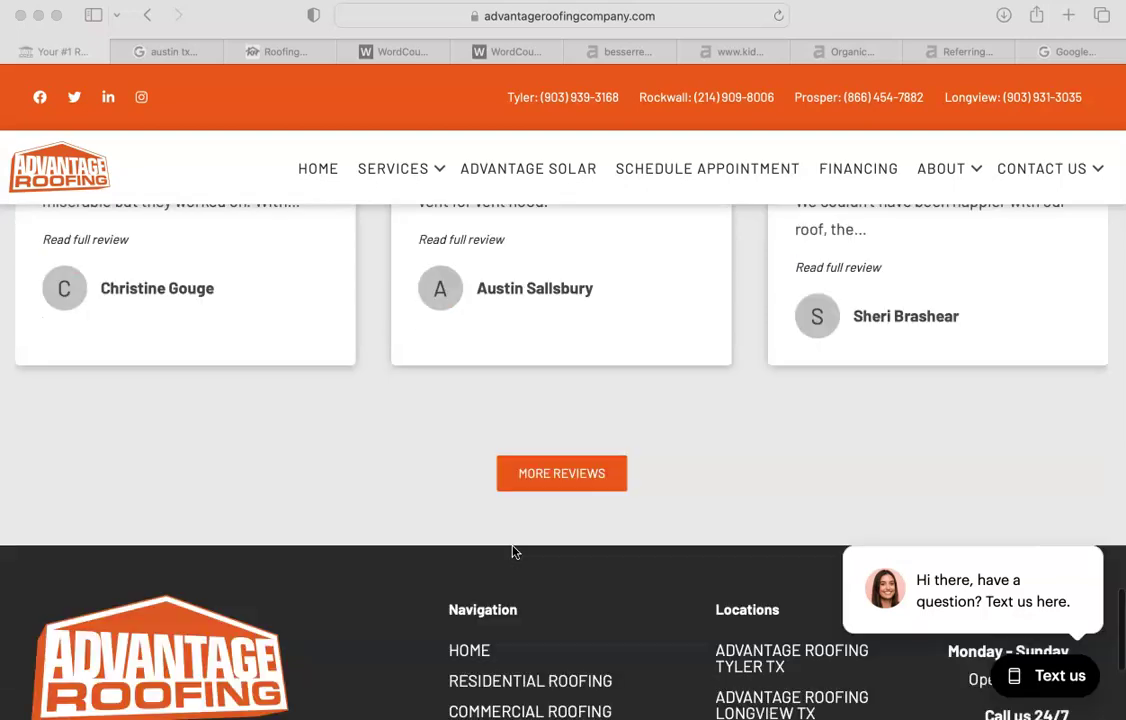
scroll(512, 551, up, 12)
scroll(512, 551, up, 15)
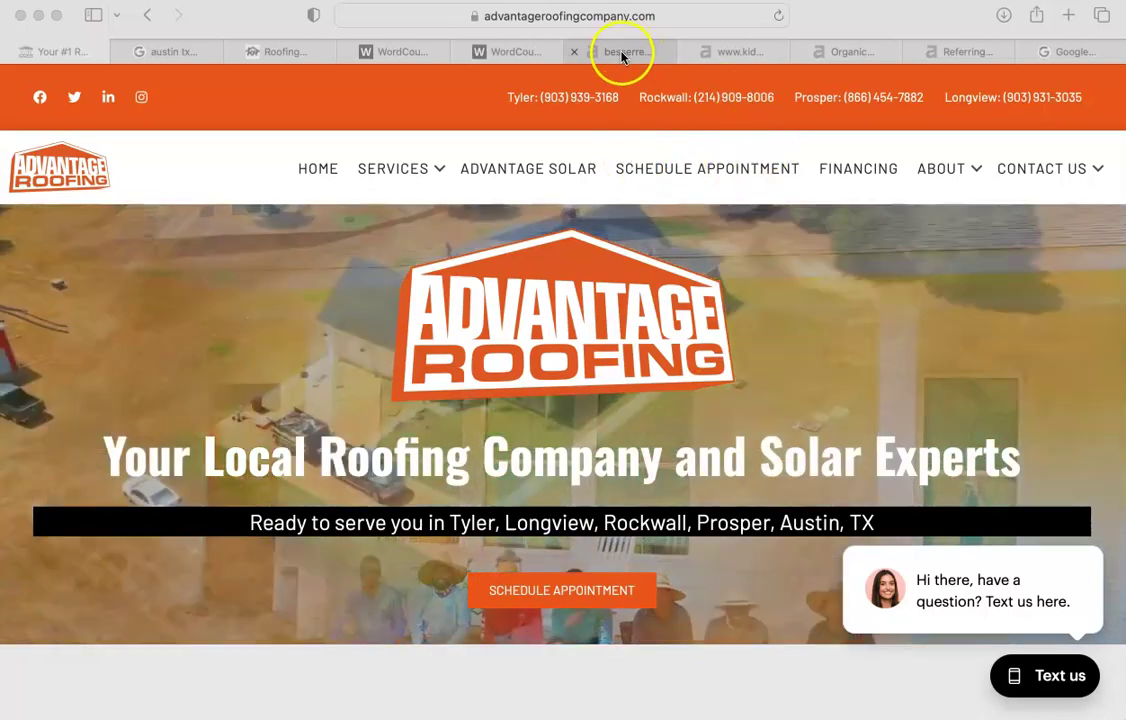
View the Google Maps page for Austin, TX with the city and its surrounding towns centered
click(623, 55)
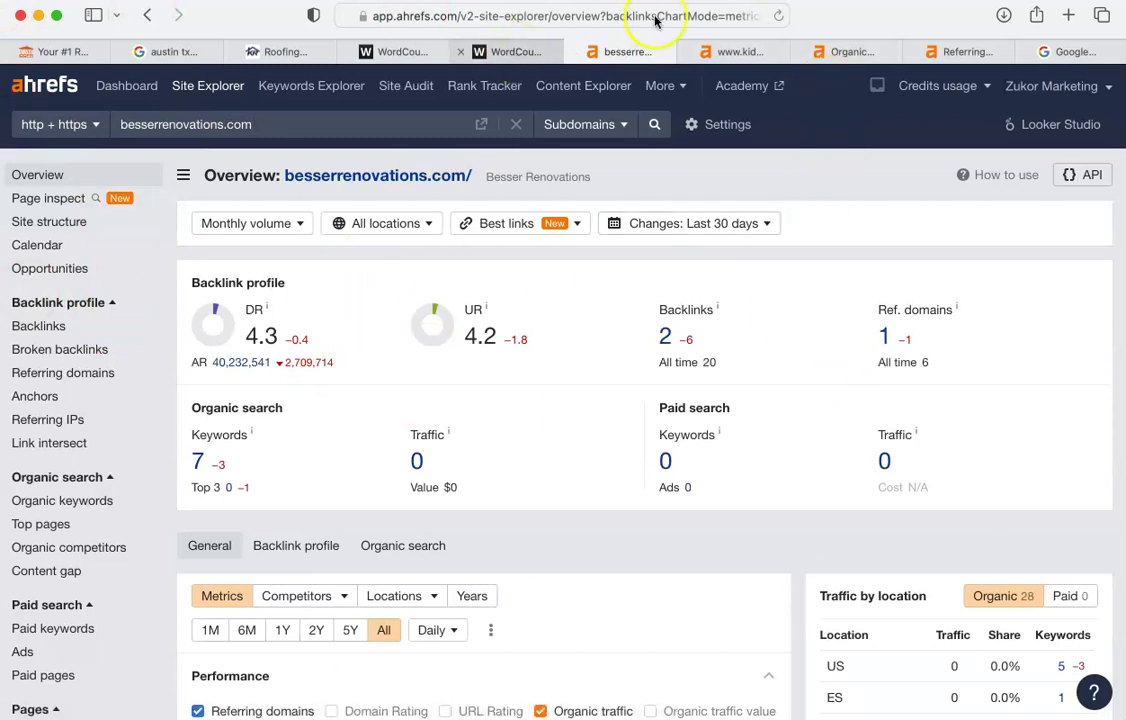
click(1050, 48)
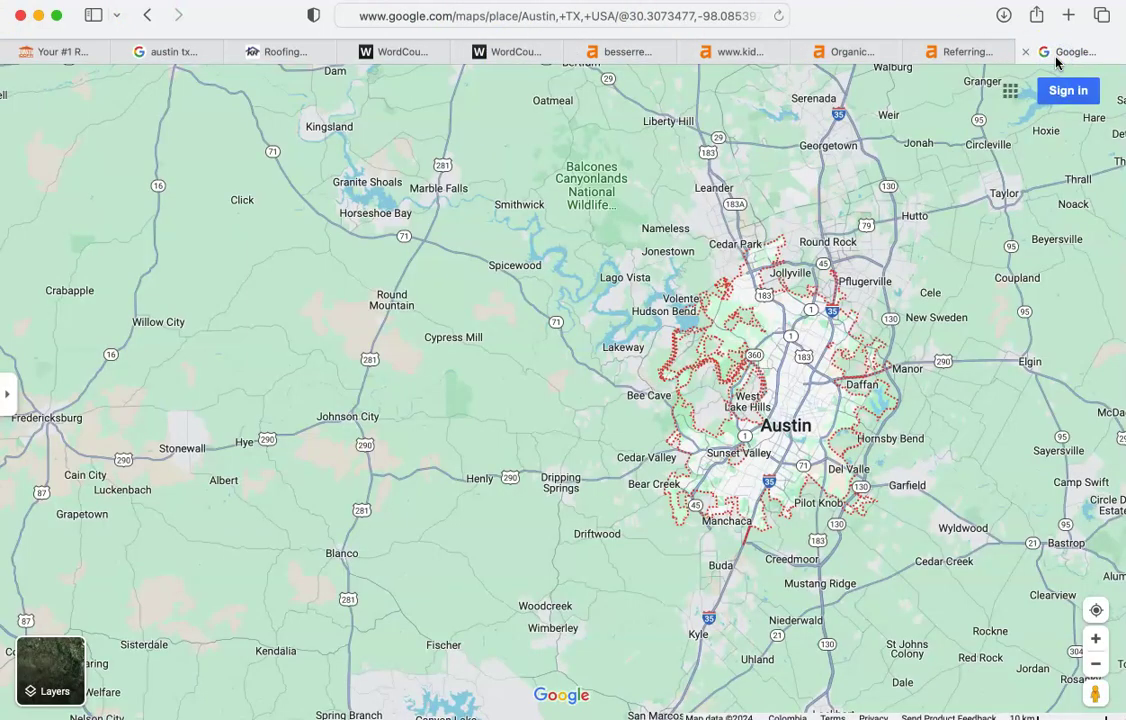
drag(759, 404, 515, 382)
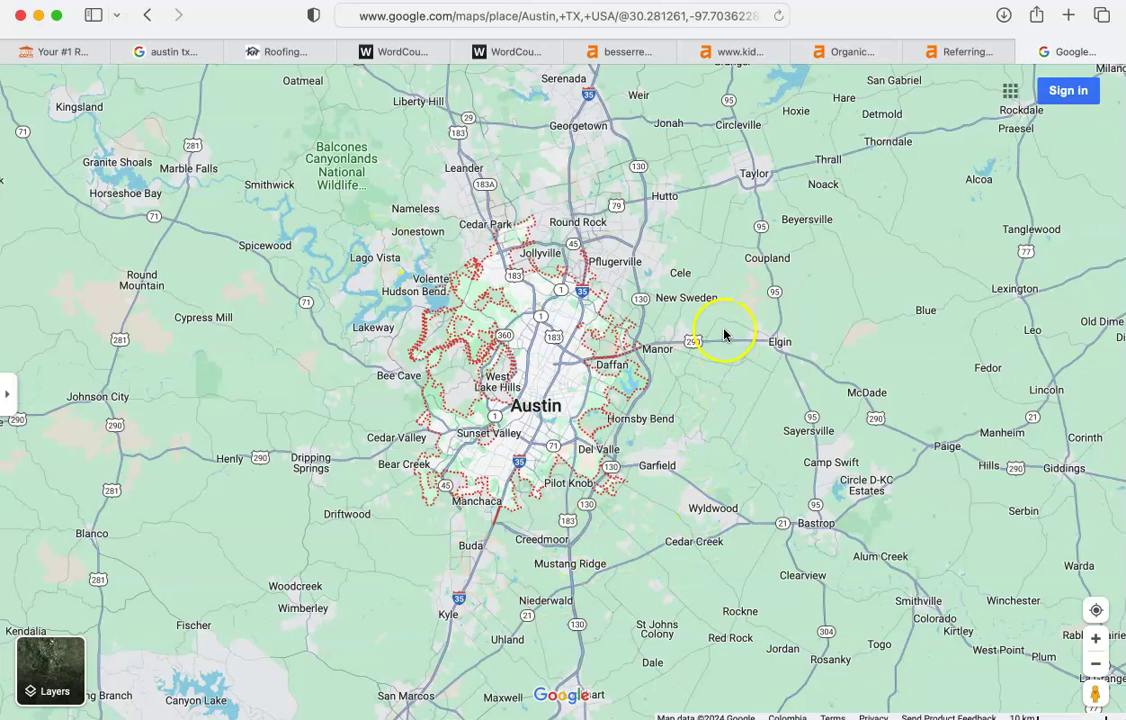
click(420, 241)
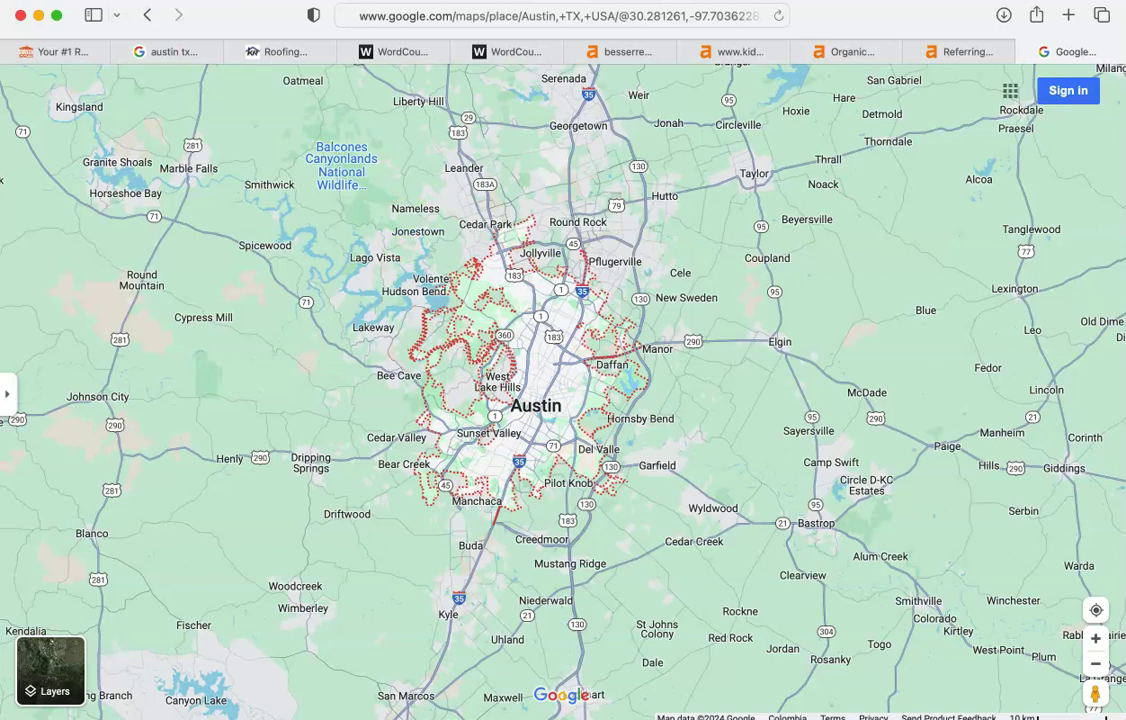
Examine the sponsored listings in the Google results for "austin tx roofers"
click(155, 55)
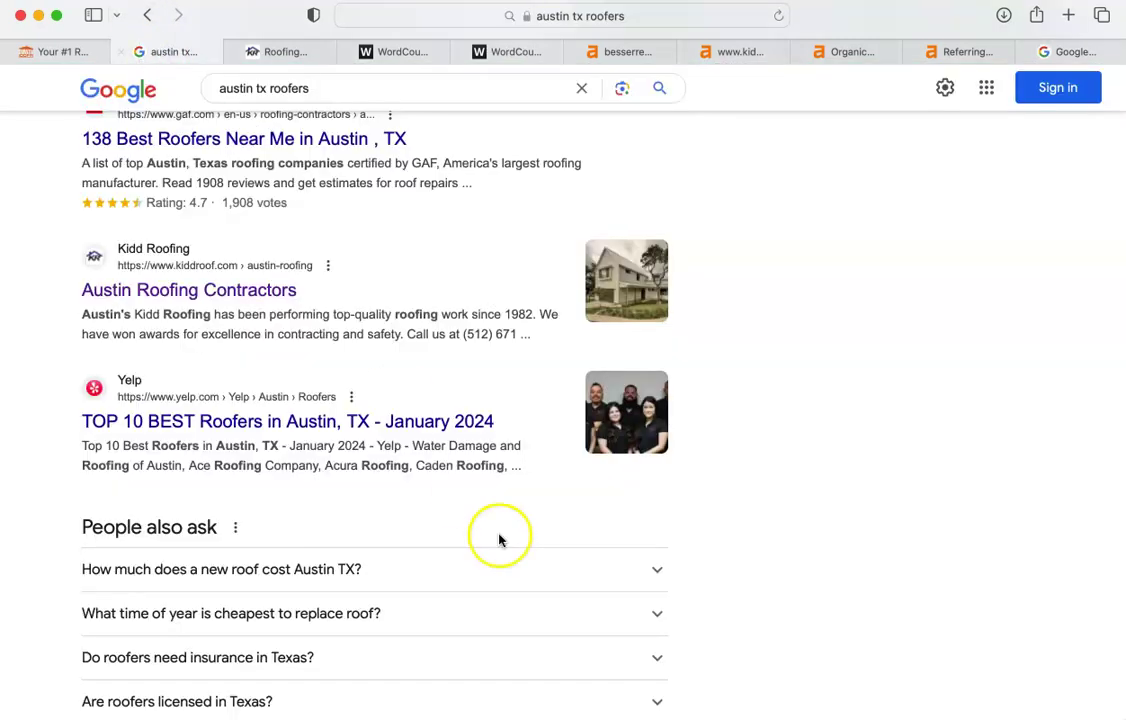
scroll(457, 269, up, 10)
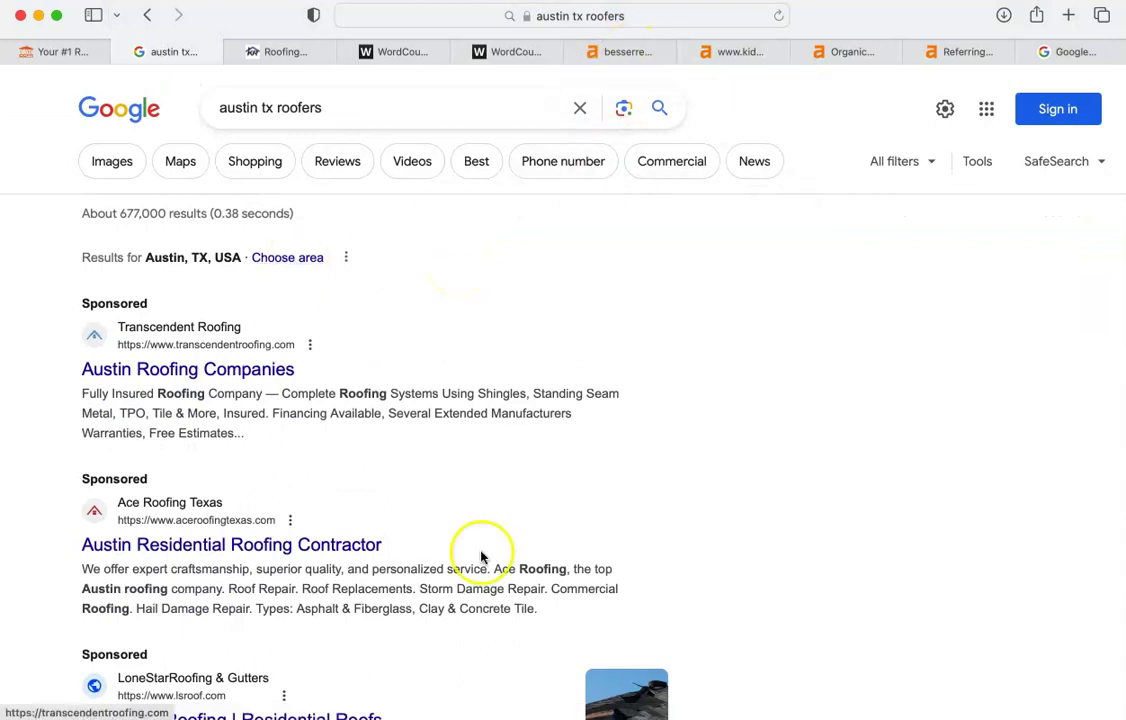
scroll(514, 458, down, 5)
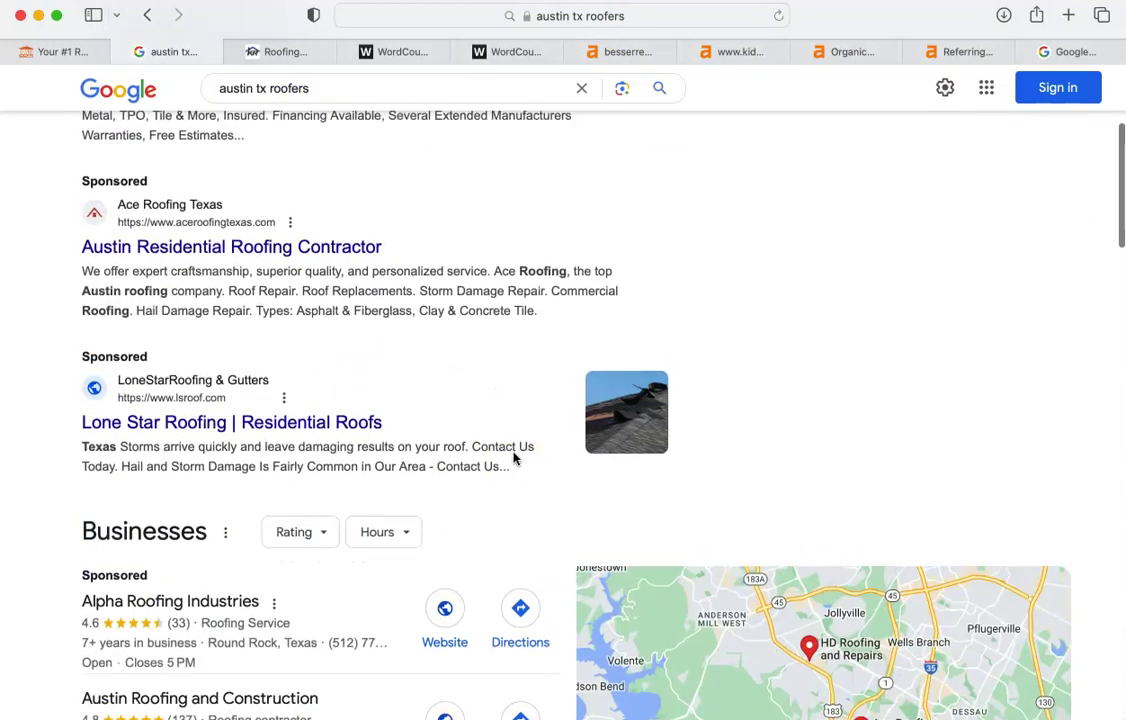
scroll(514, 458, up, 5)
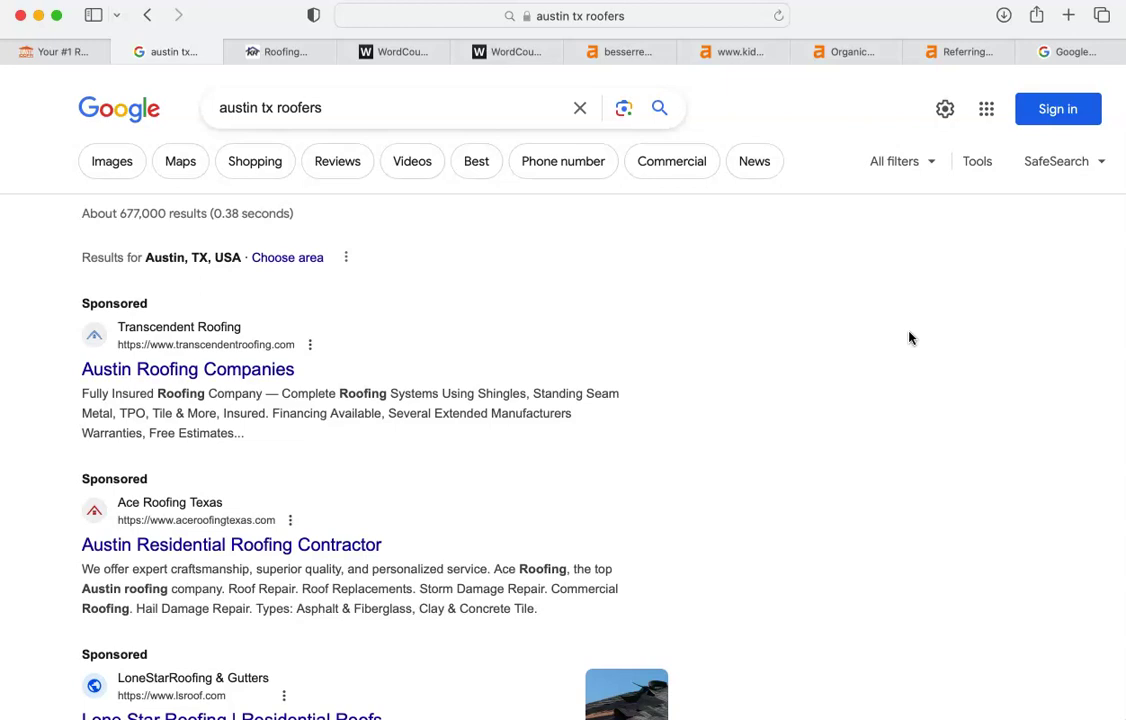
scroll(909, 338, down, 1)
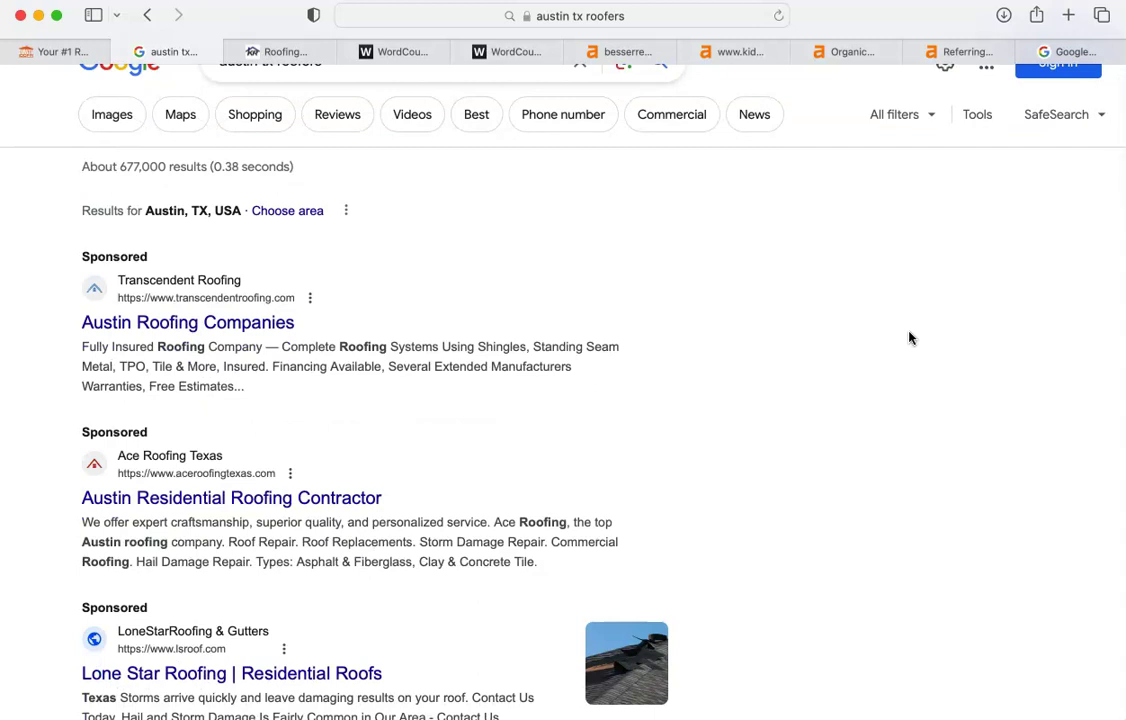
scroll(909, 336, up, 1)
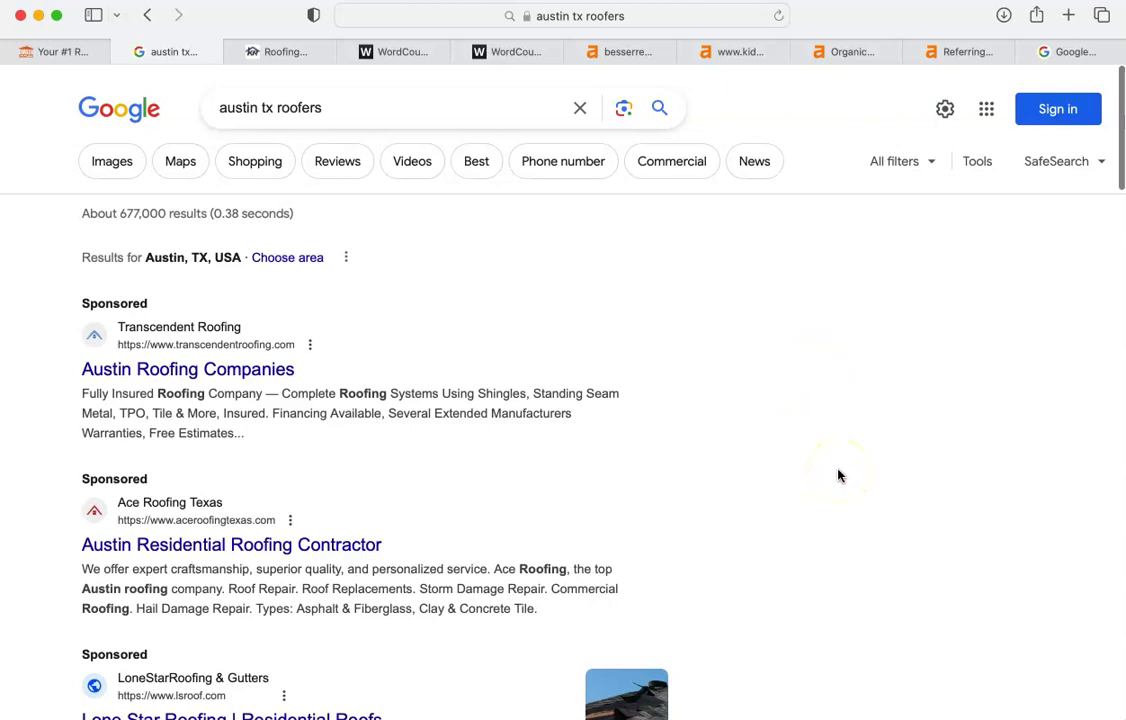
scroll(838, 476, down, 3)
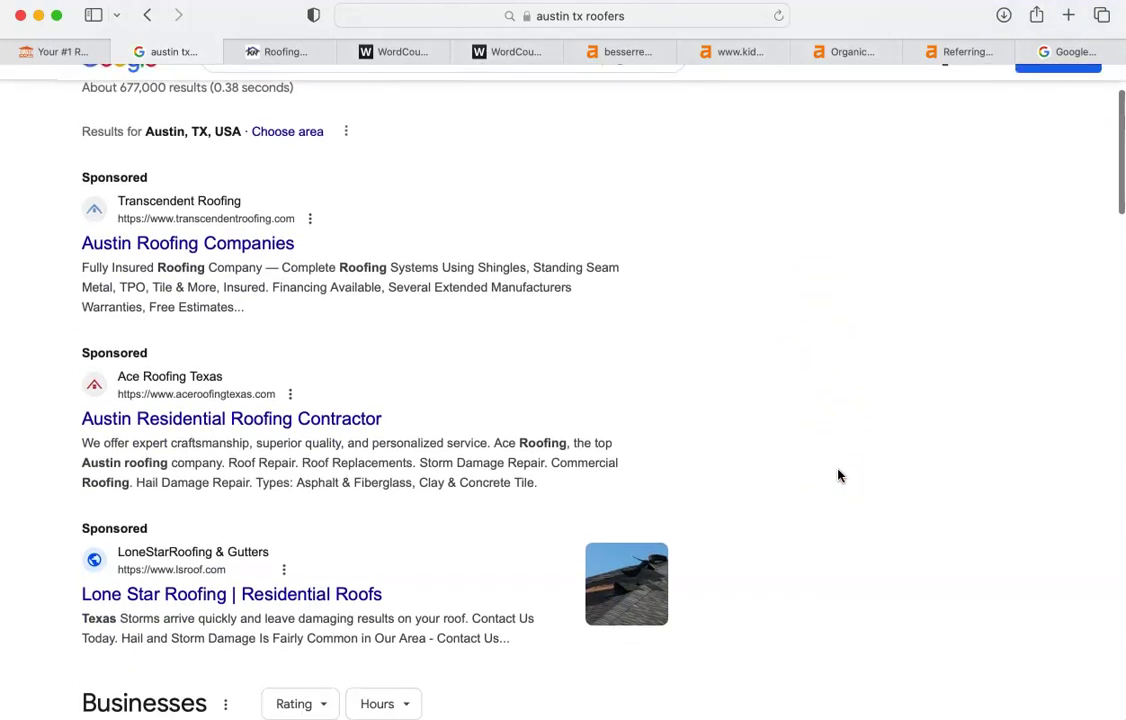
scroll(838, 476, down, 1)
scroll(838, 476, up, 1)
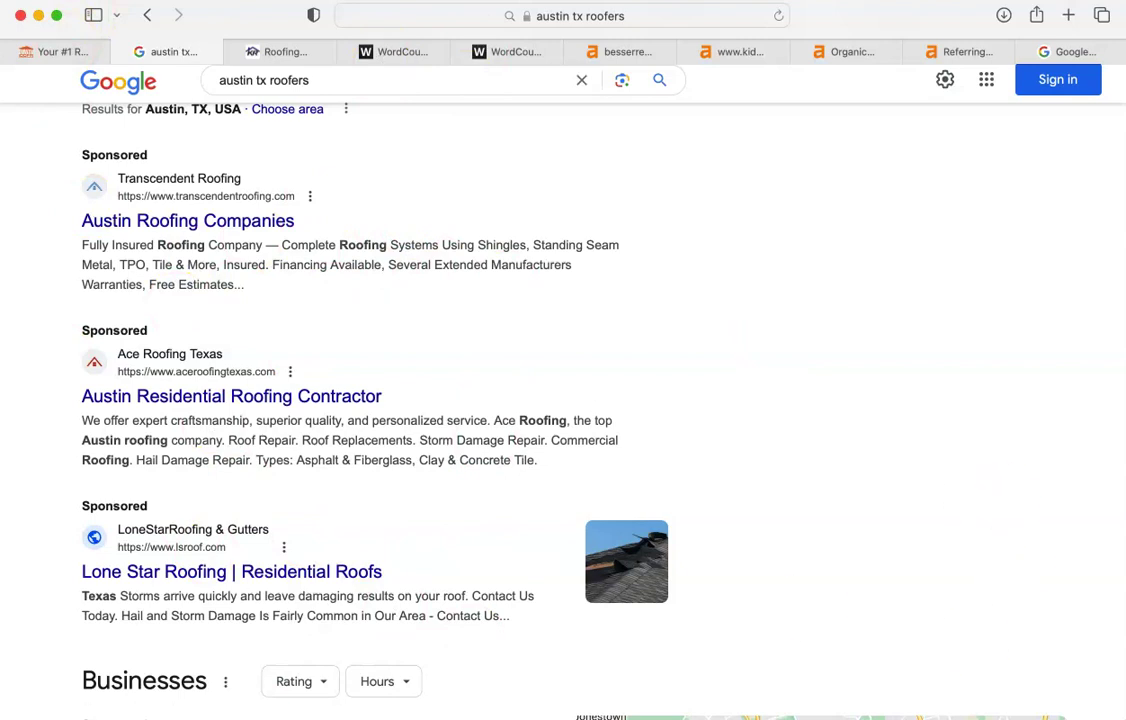
Examine the local business listings and their map in the "austin tx roofers" results
scroll(828, 440, down, 5)
click(828, 440)
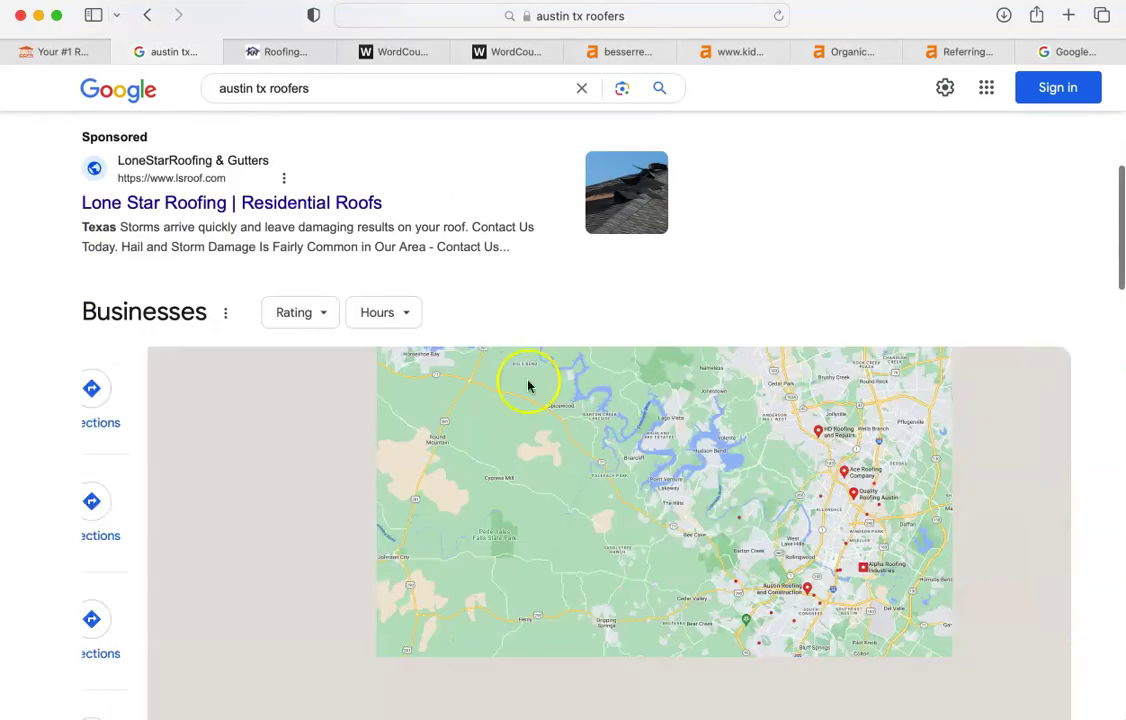
scroll(55, 320, down, 3)
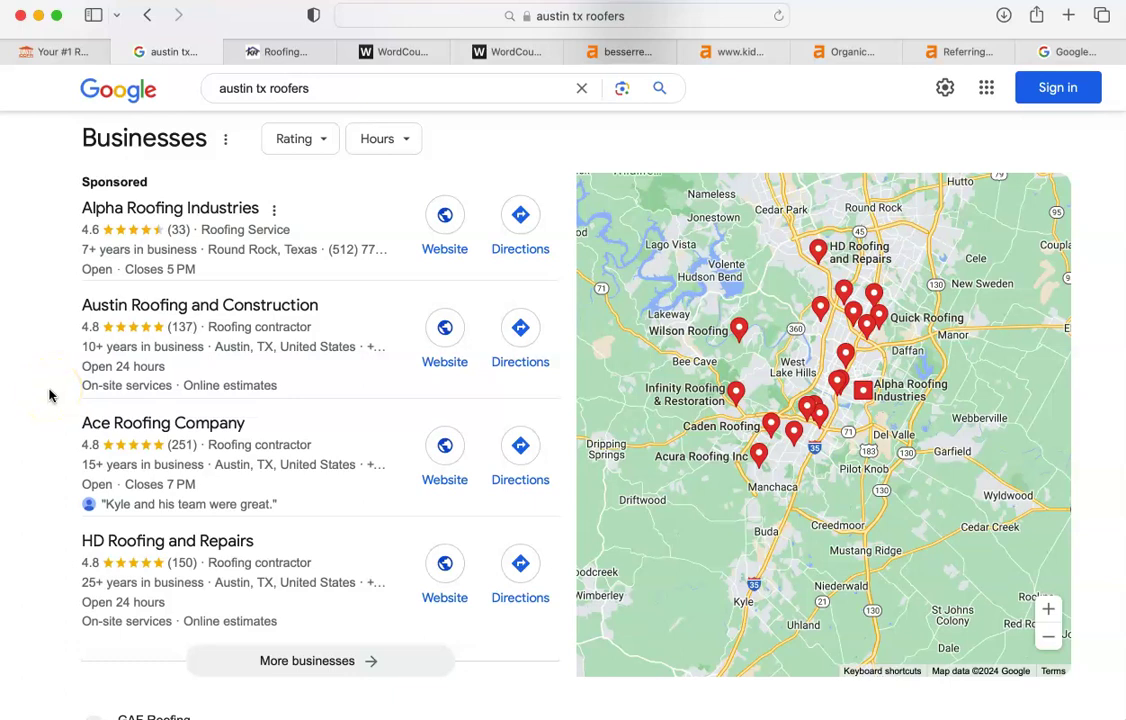
mouse_move(110, 360)
scroll(62, 322, down, 5)
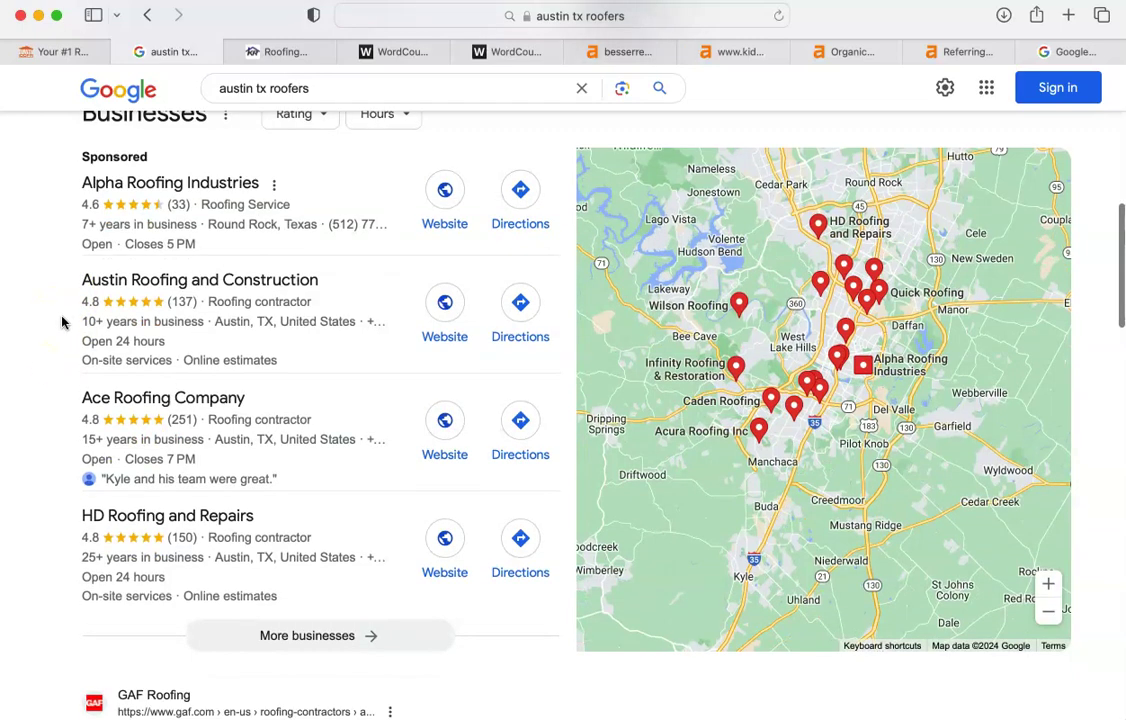
Examine the organic results below the business listings and compare their position with the ads and map listings
scroll(62, 322, down, 4)
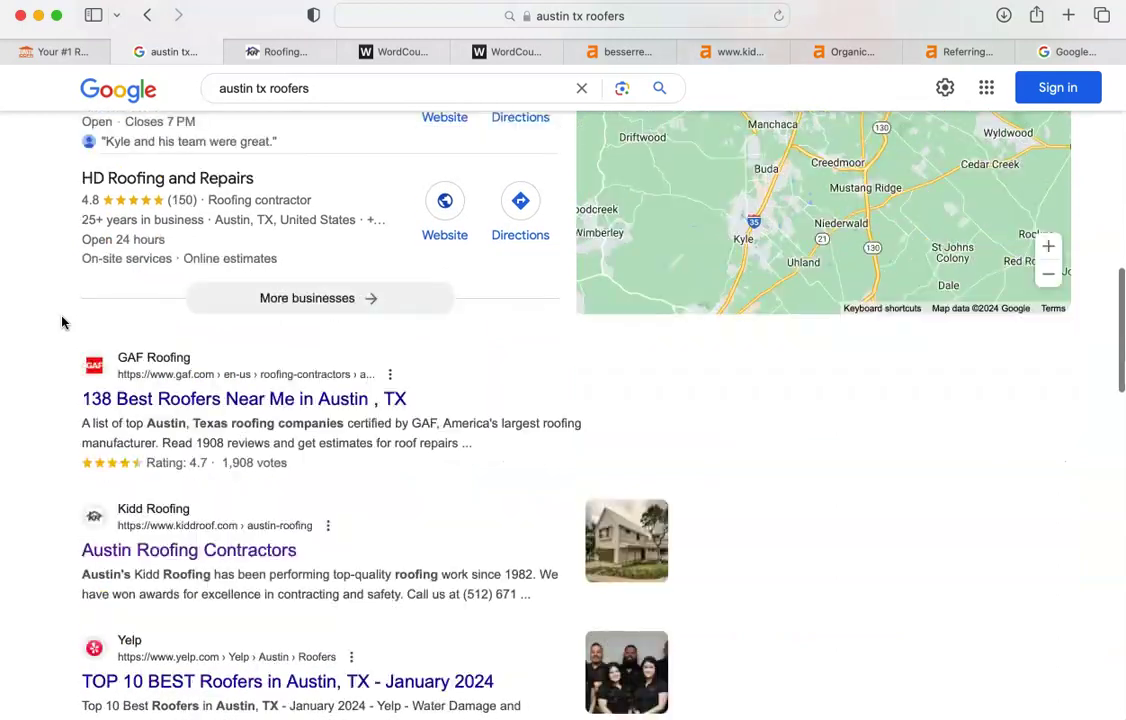
scroll(62, 322, up, 8)
scroll(62, 322, down, 6)
scroll(62, 322, down, 3)
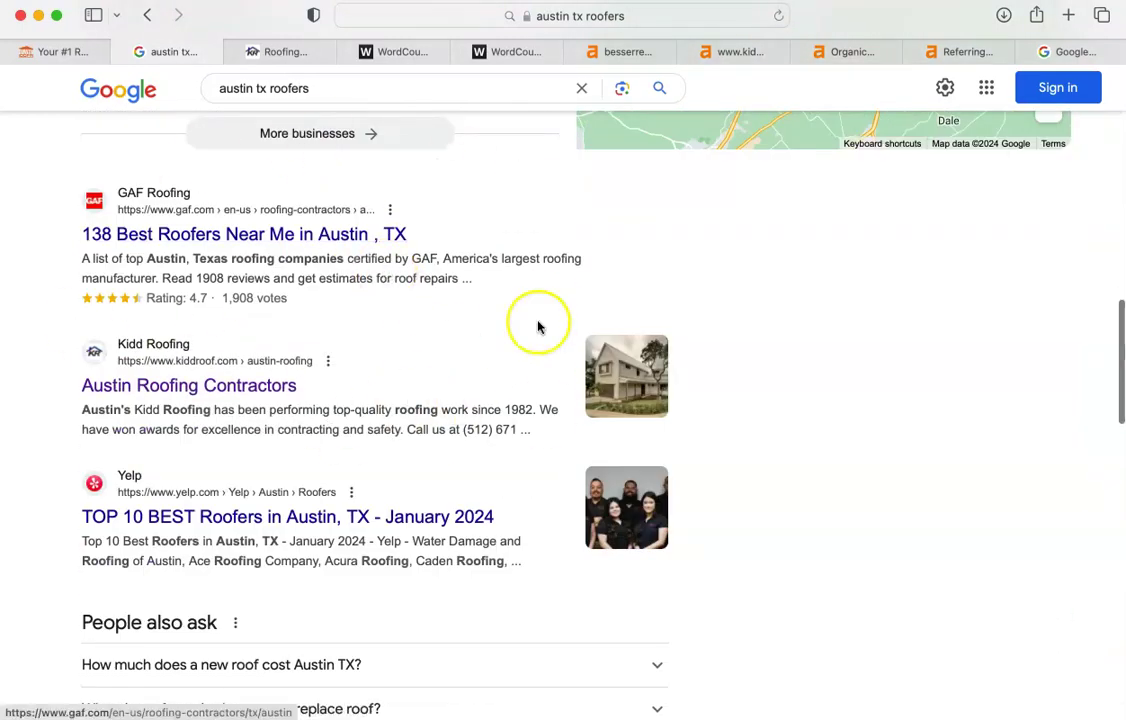
click(366, 193)
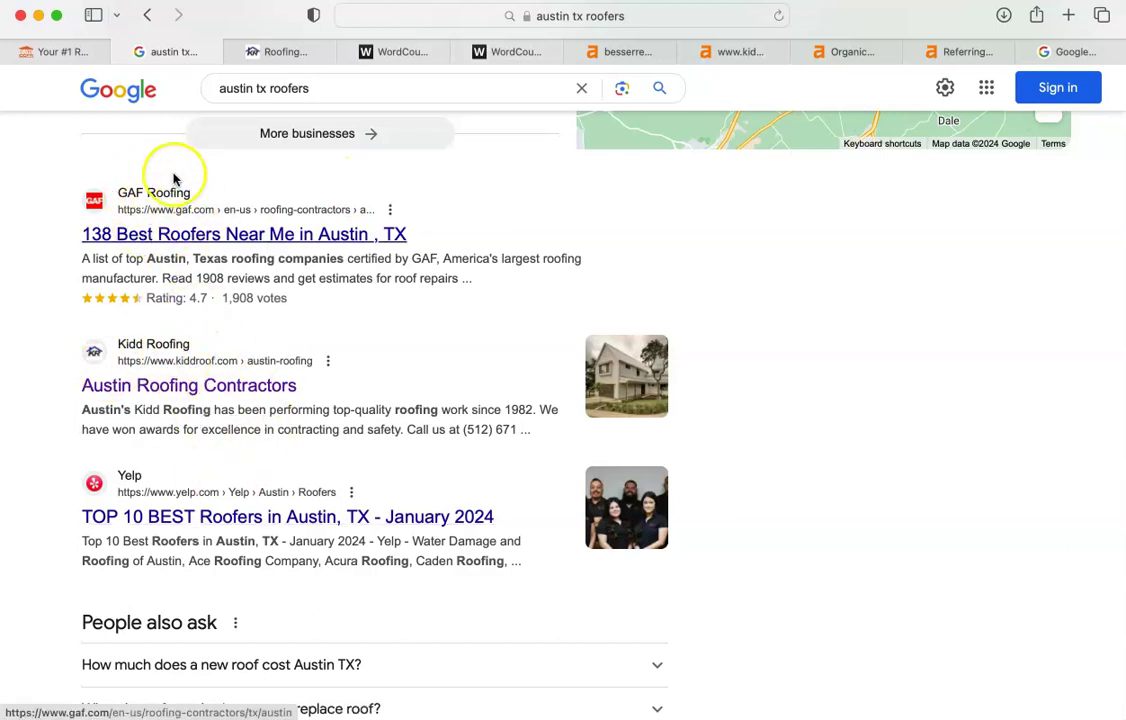
scroll(168, 183, up, 2)
scroll(168, 183, down, 3)
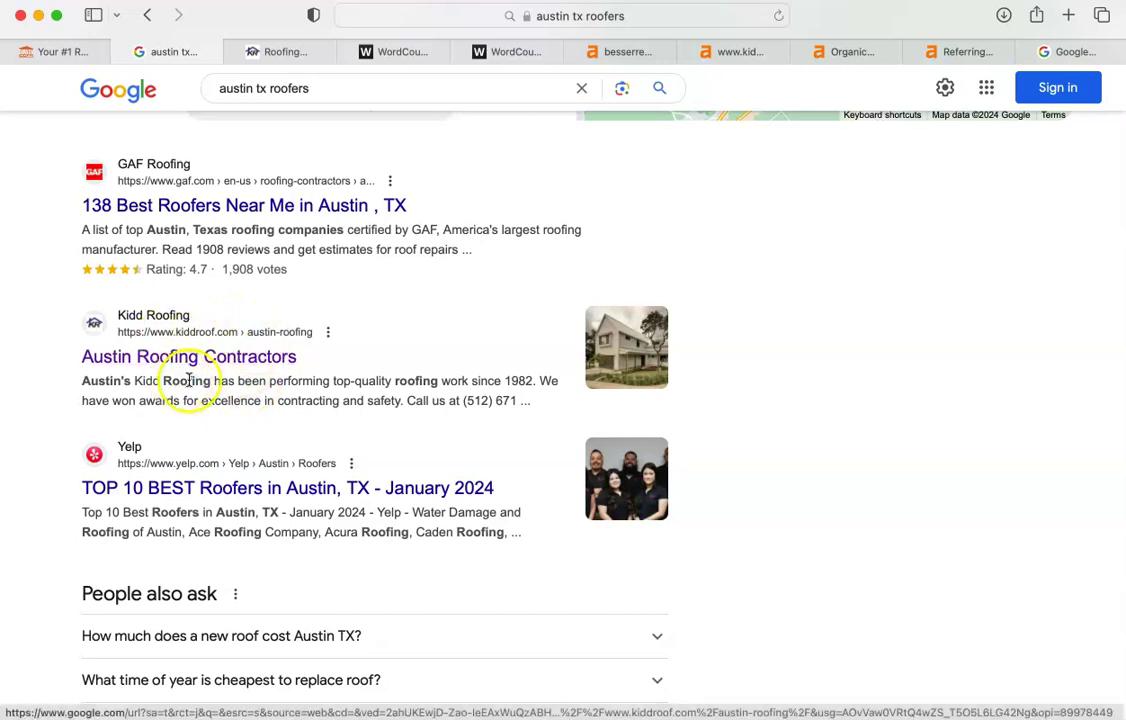
scroll(265, 511, down, 5)
scroll(265, 511, down, 6)
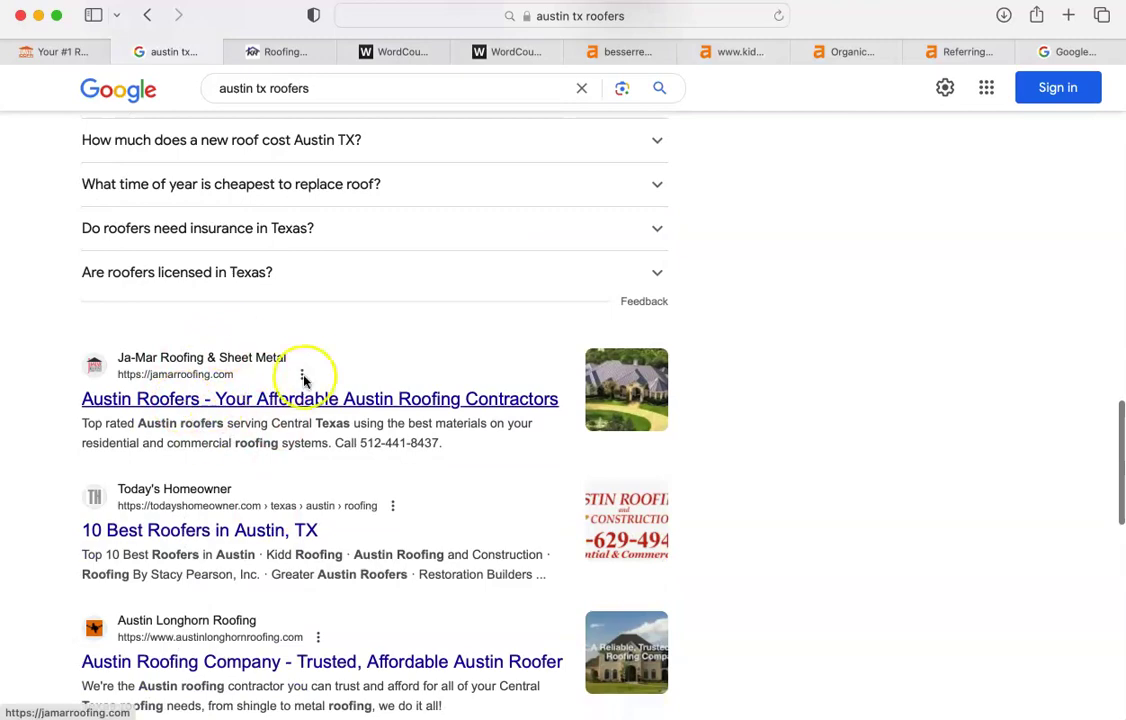
scroll(256, 339, up, 5)
scroll(256, 339, up, 15)
scroll(256, 339, down, 12)
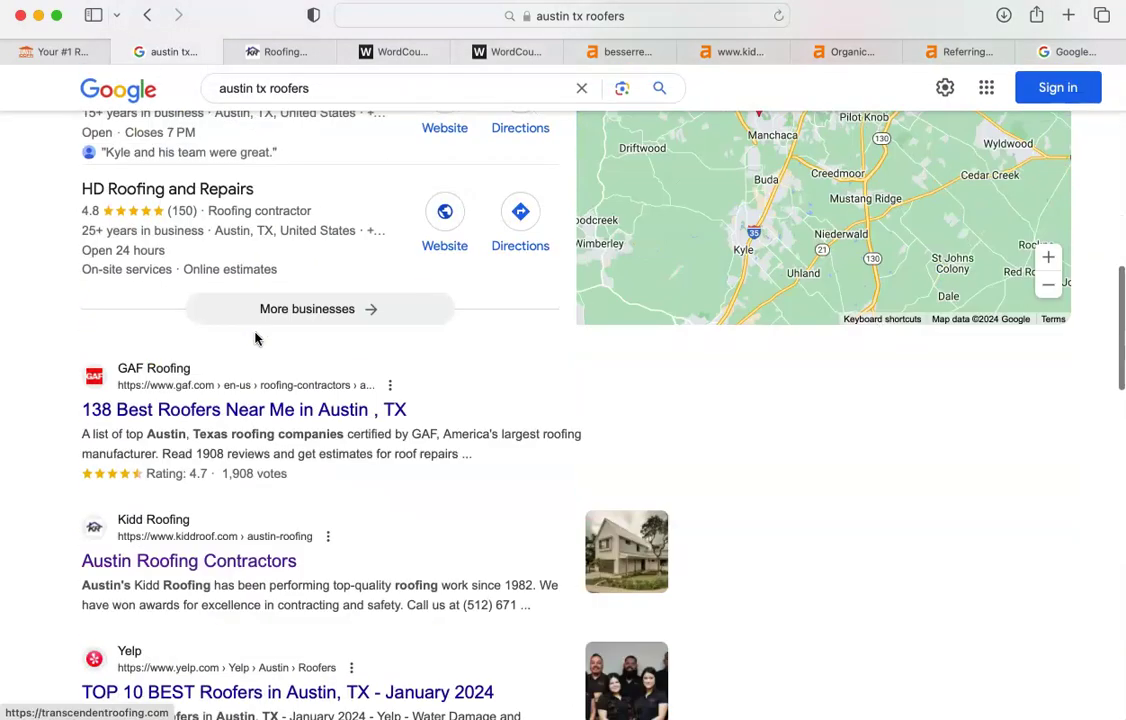
scroll(256, 336, down, 4)
scroll(221, 347, up, 11)
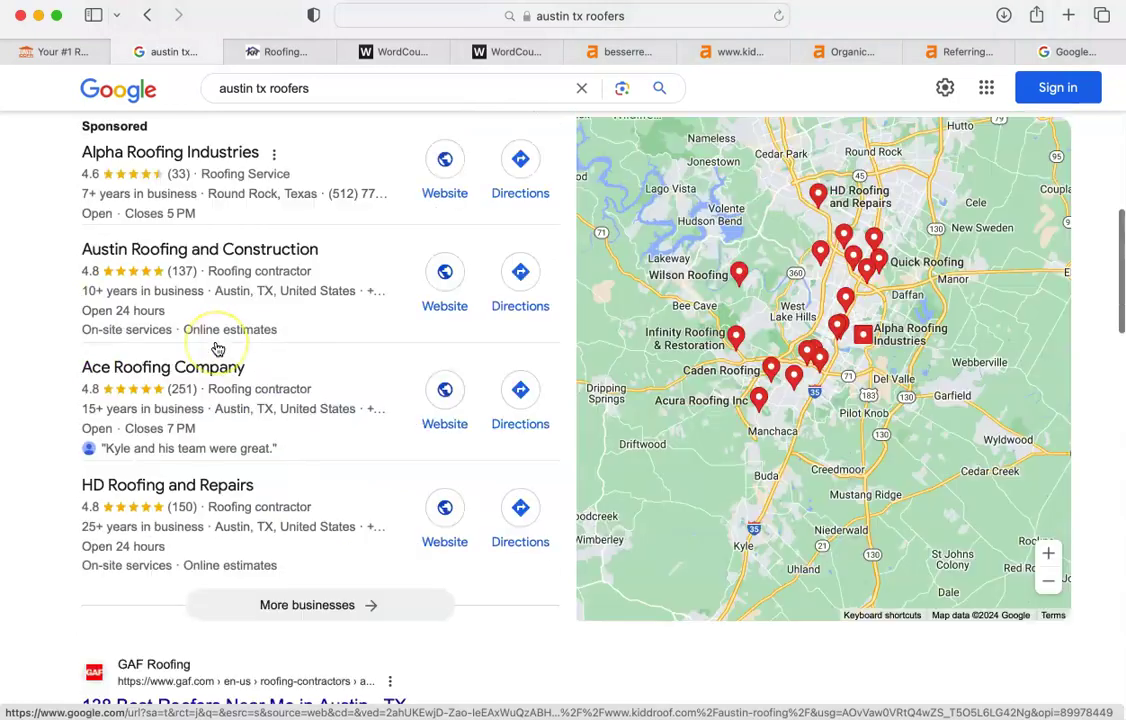
scroll(218, 347, up, 15)
Copy all the text of the Advantage Roofing homepage into the first open WordCounter page
click(279, 51)
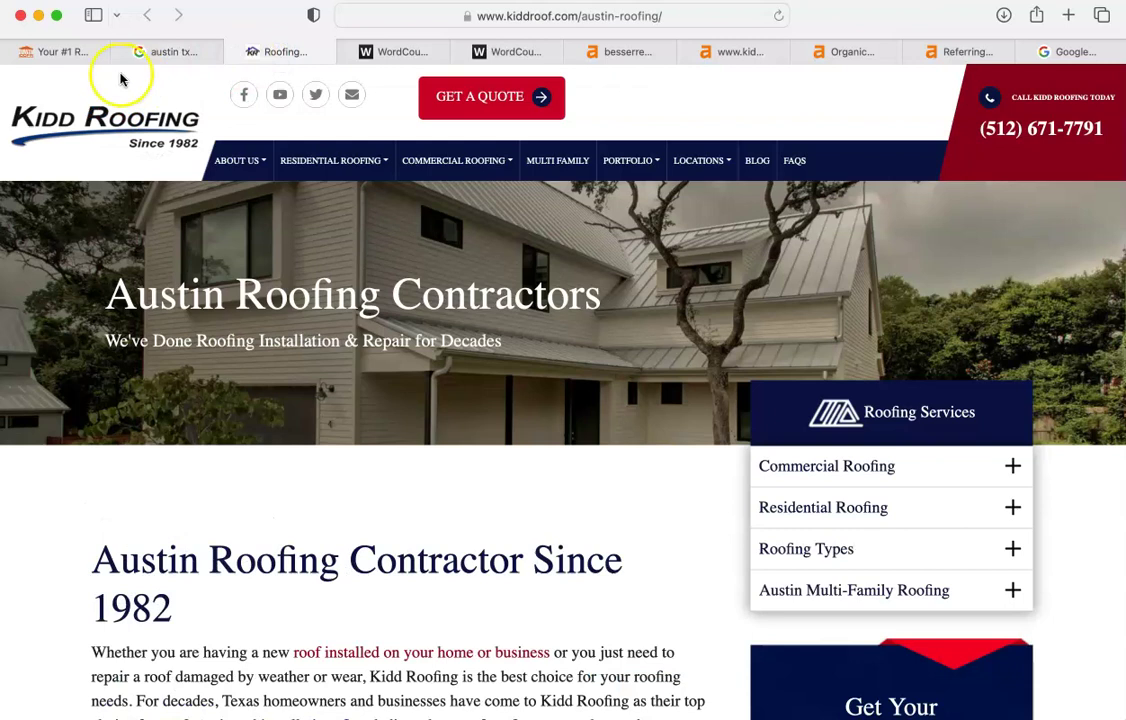
mouse_move(65, 52)
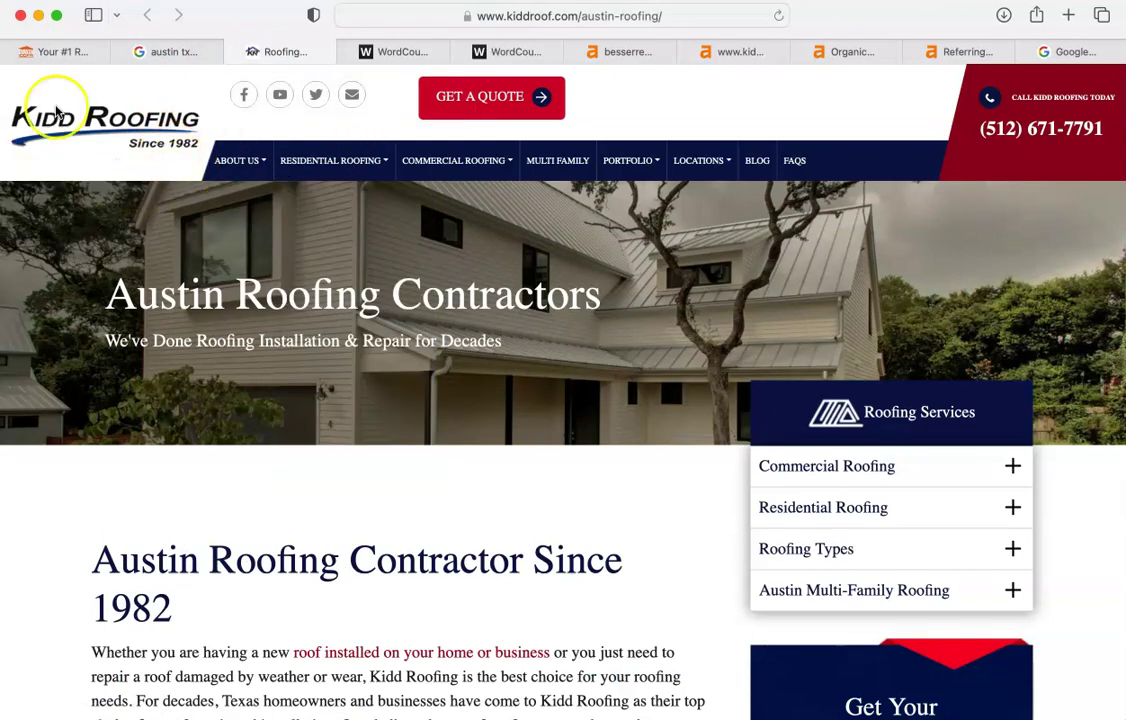
click(45, 55)
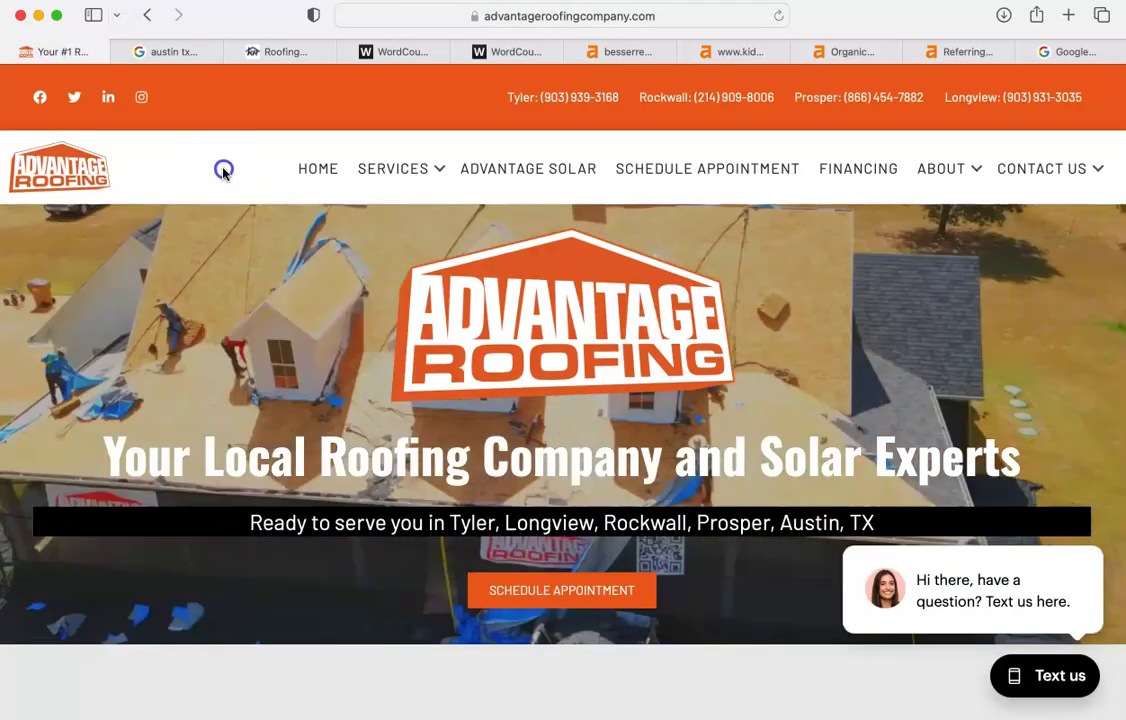
key(super+a)
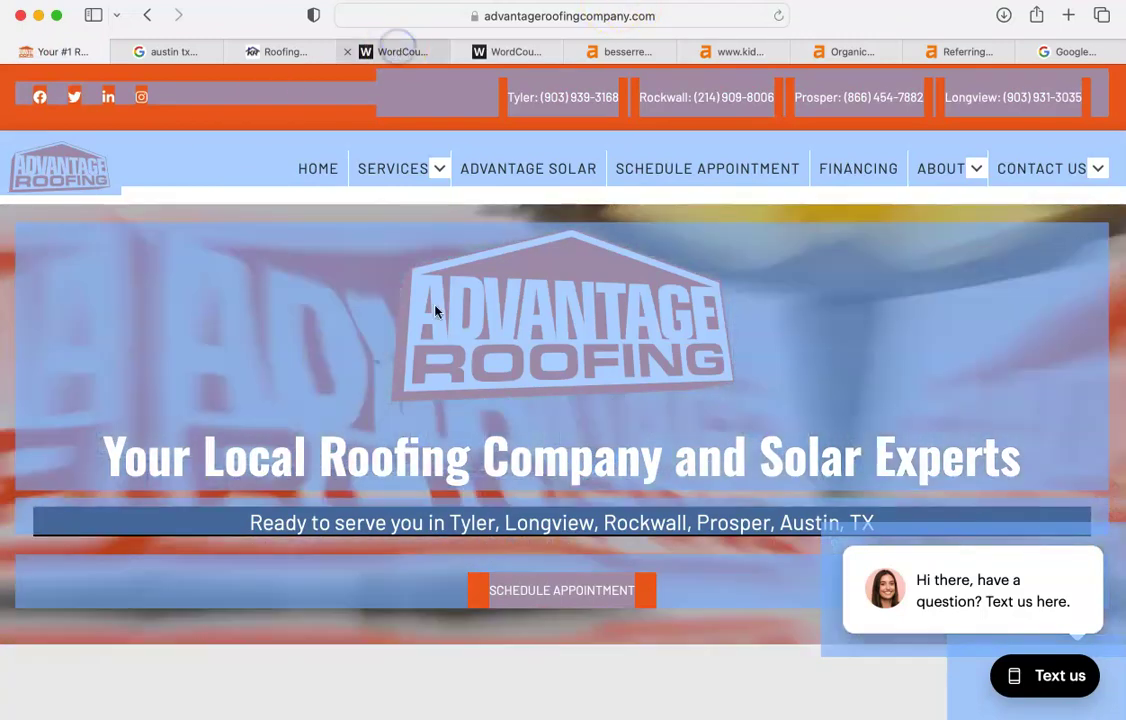
click(431, 311)
key(super+v)
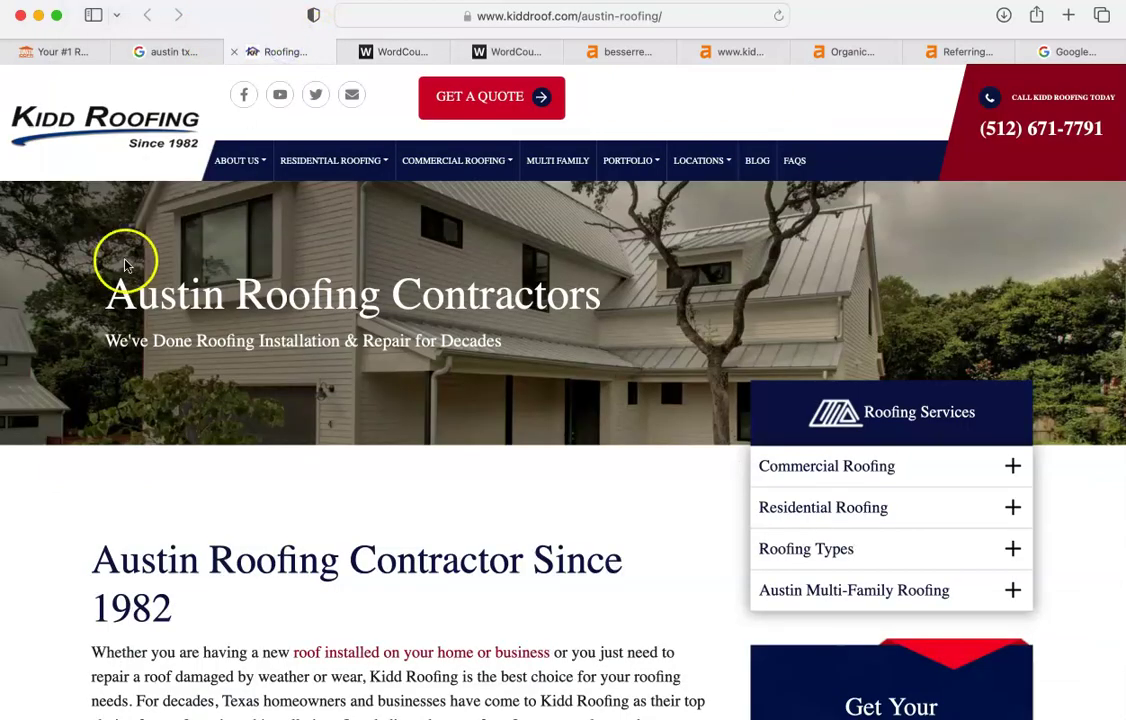
Copy all the text of Kidd Roofing's Austin roofing page into the second open WordCounter page
click(268, 50)
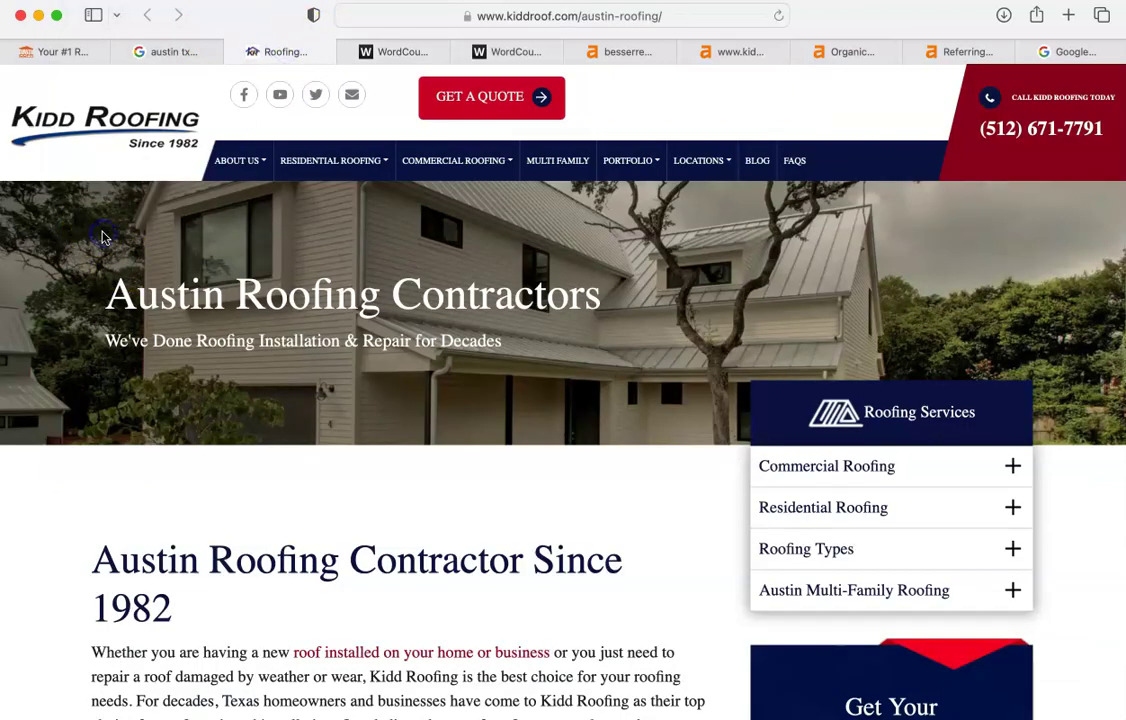
key(super+a)
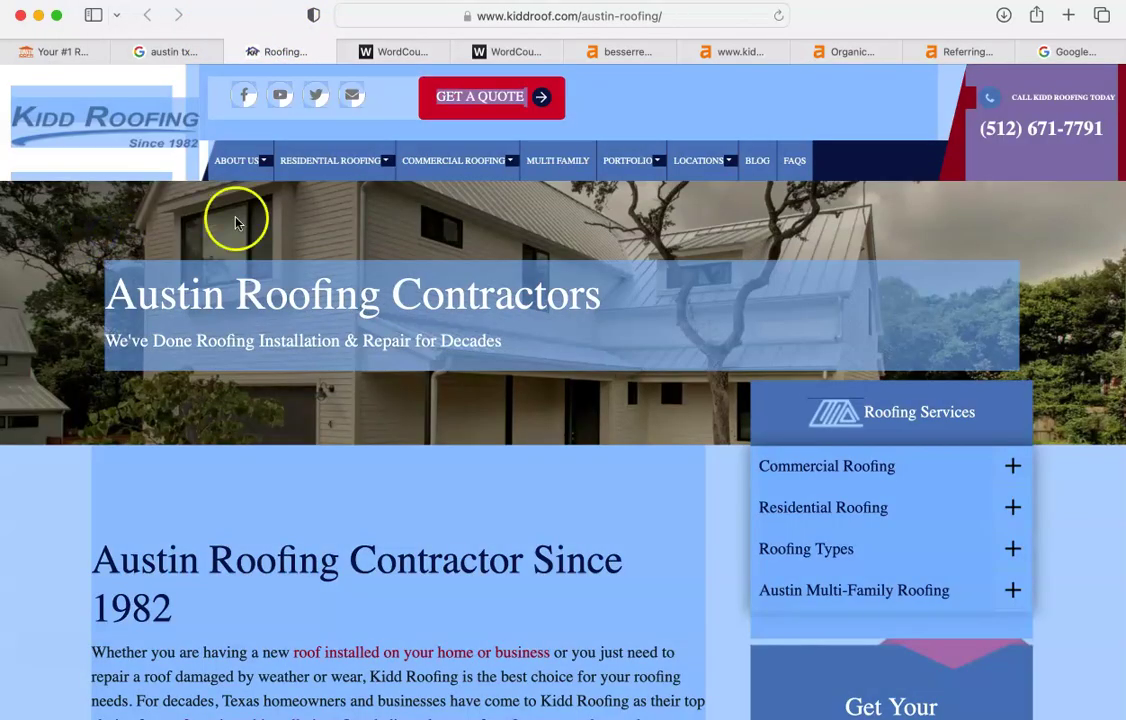
click(517, 52)
click(420, 330)
key(super+v)
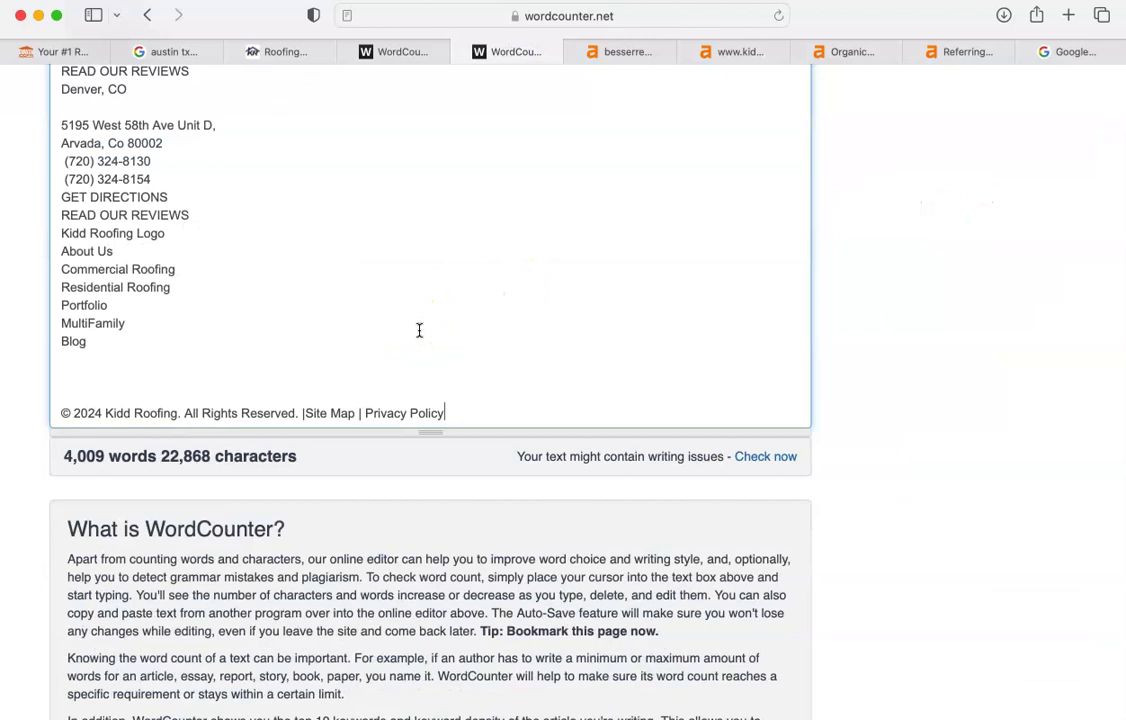
Compare the word counts of the Advantage Roofing and Kidd Roofing texts in the two WordCounter pages
scroll(420, 330, up, 20)
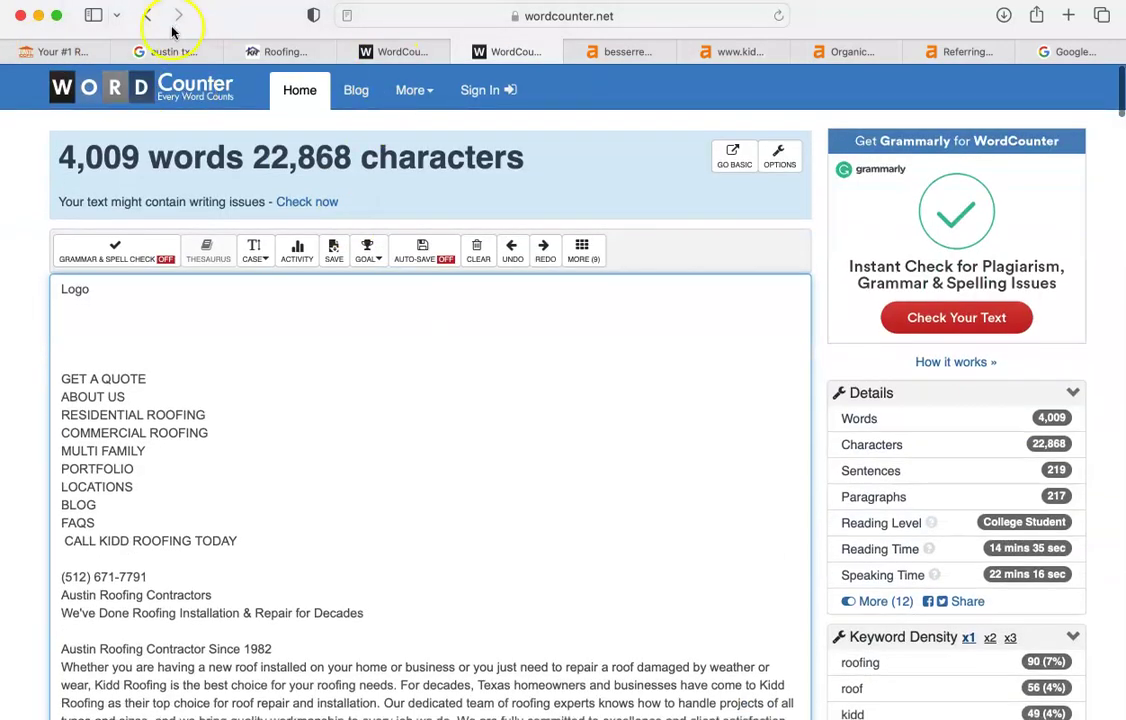
click(403, 57)
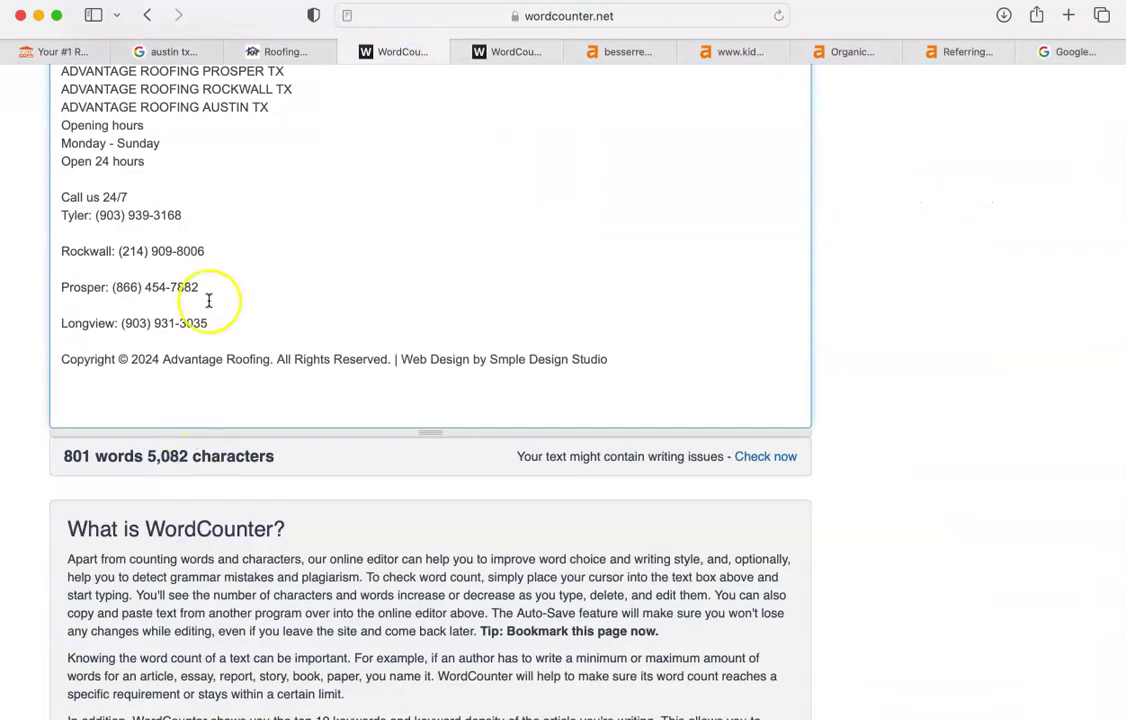
scroll(208, 297, up, 5)
scroll(208, 297, up, 10)
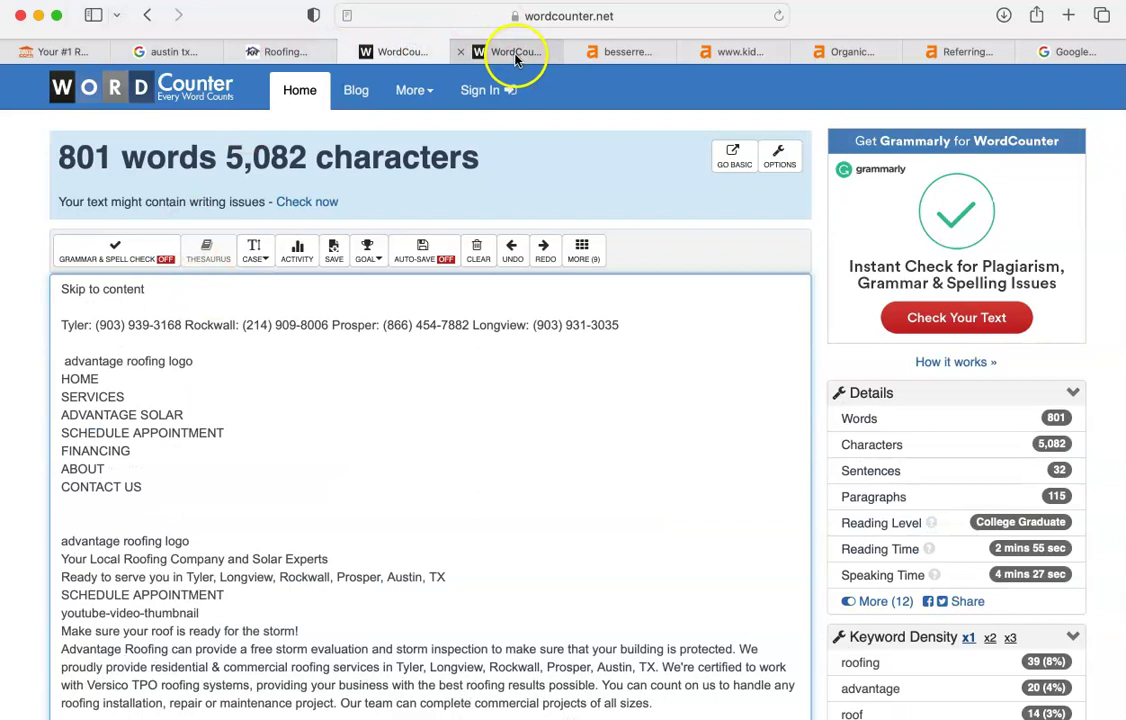
mouse_move(516, 60)
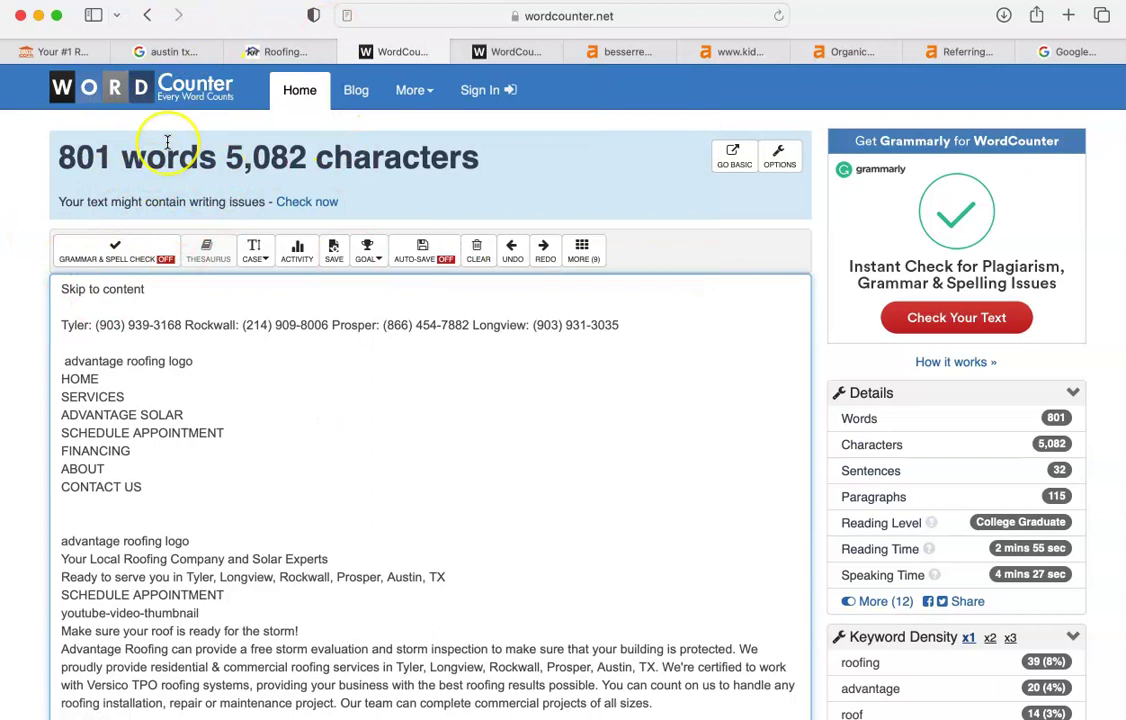
click(516, 52)
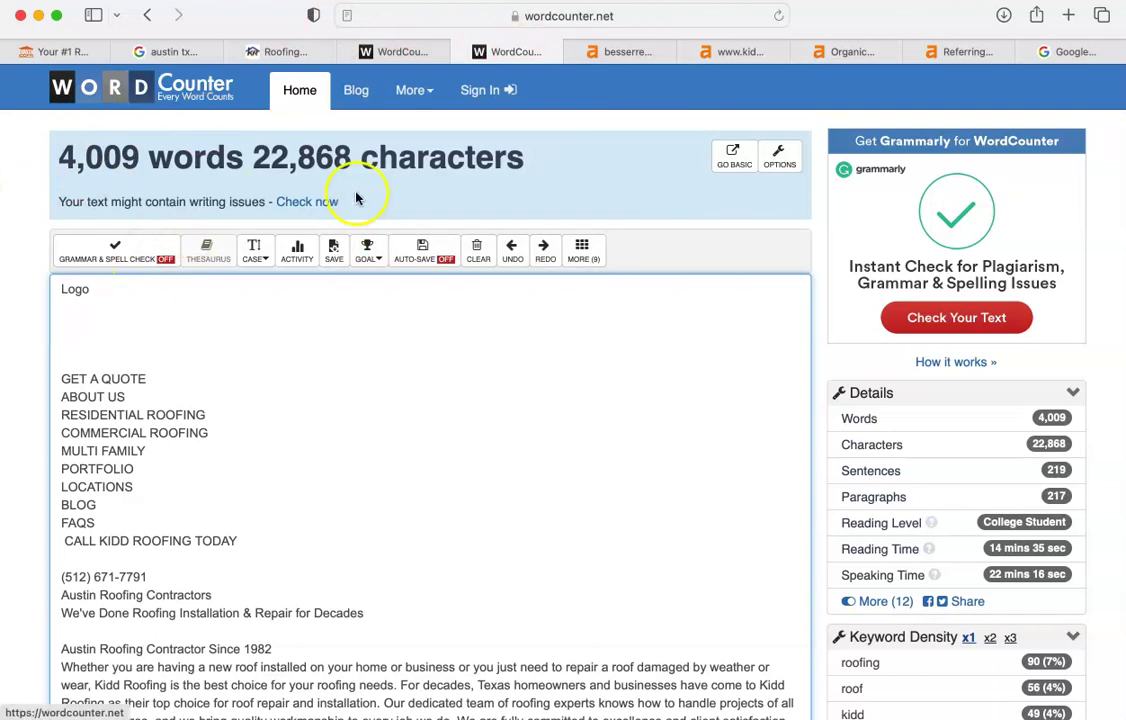
mouse_move(611, 54)
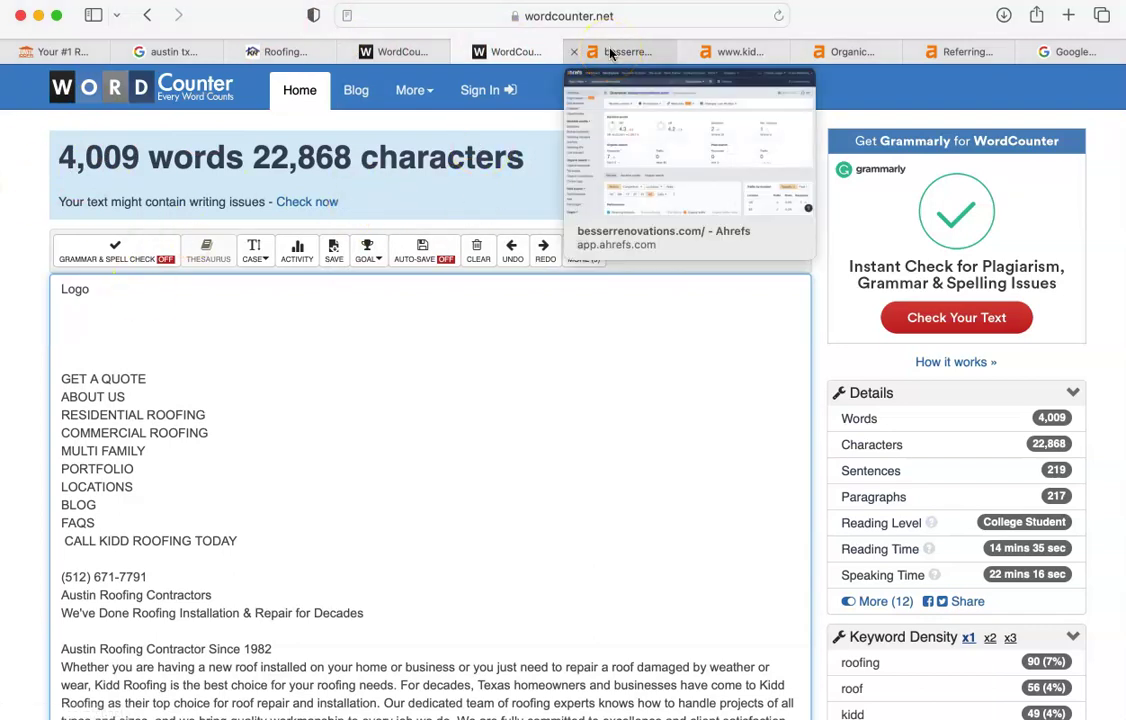
click(392, 54)
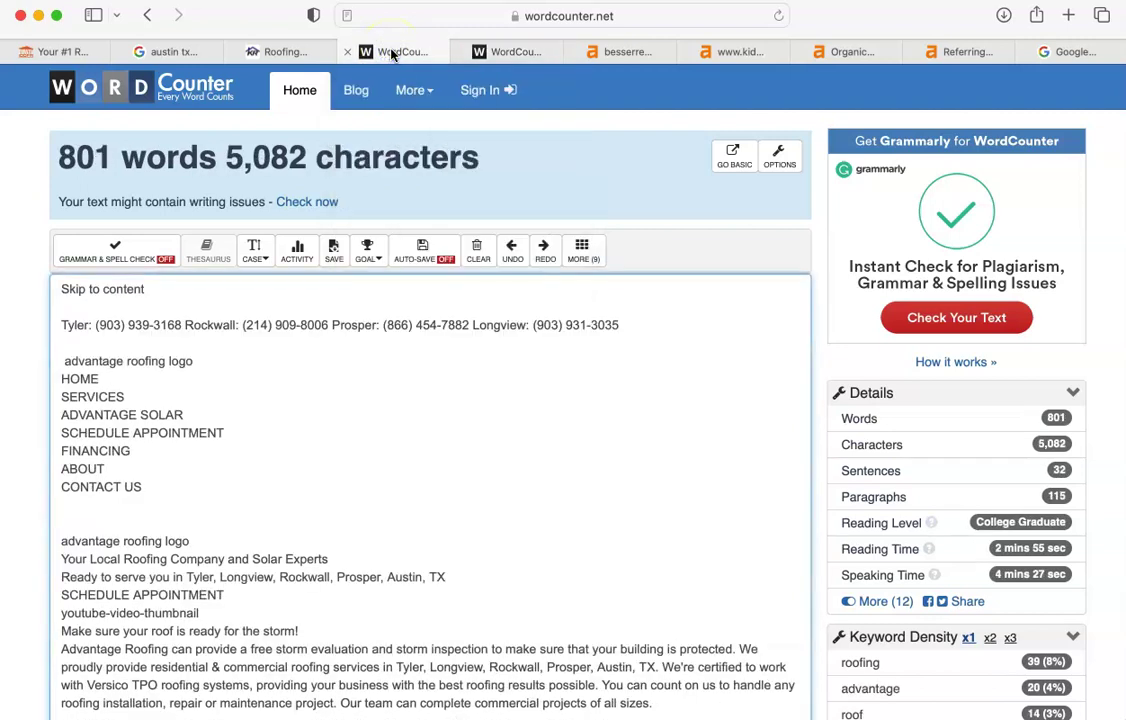
click(630, 50)
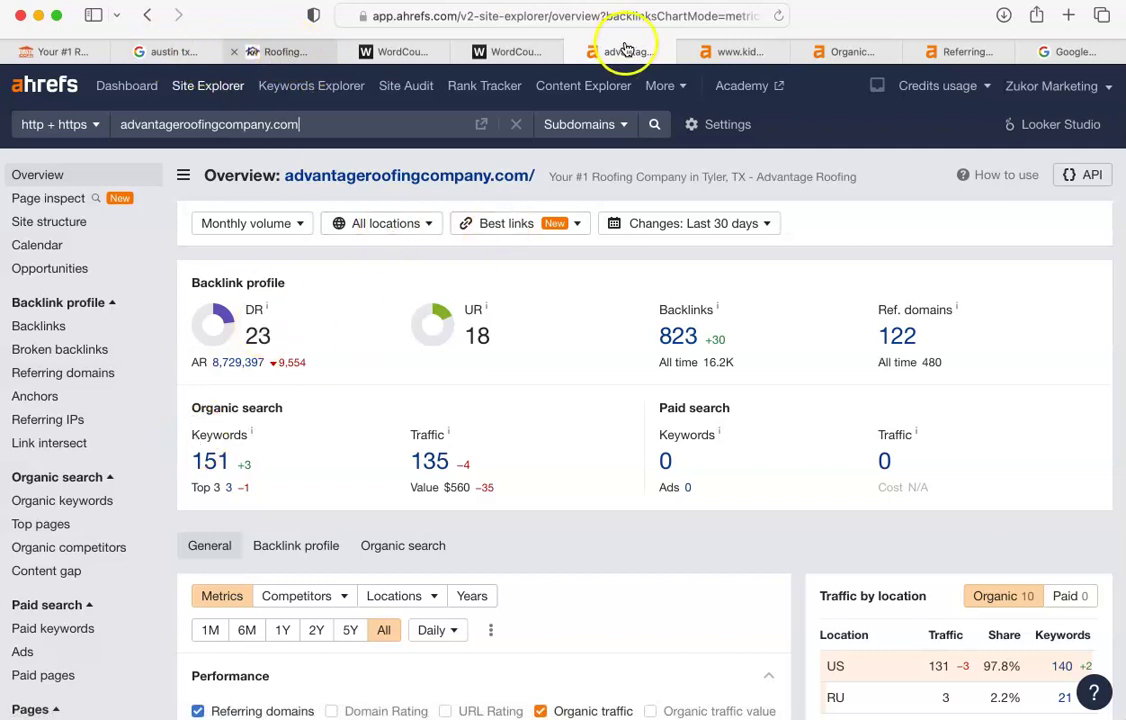
click(742, 50)
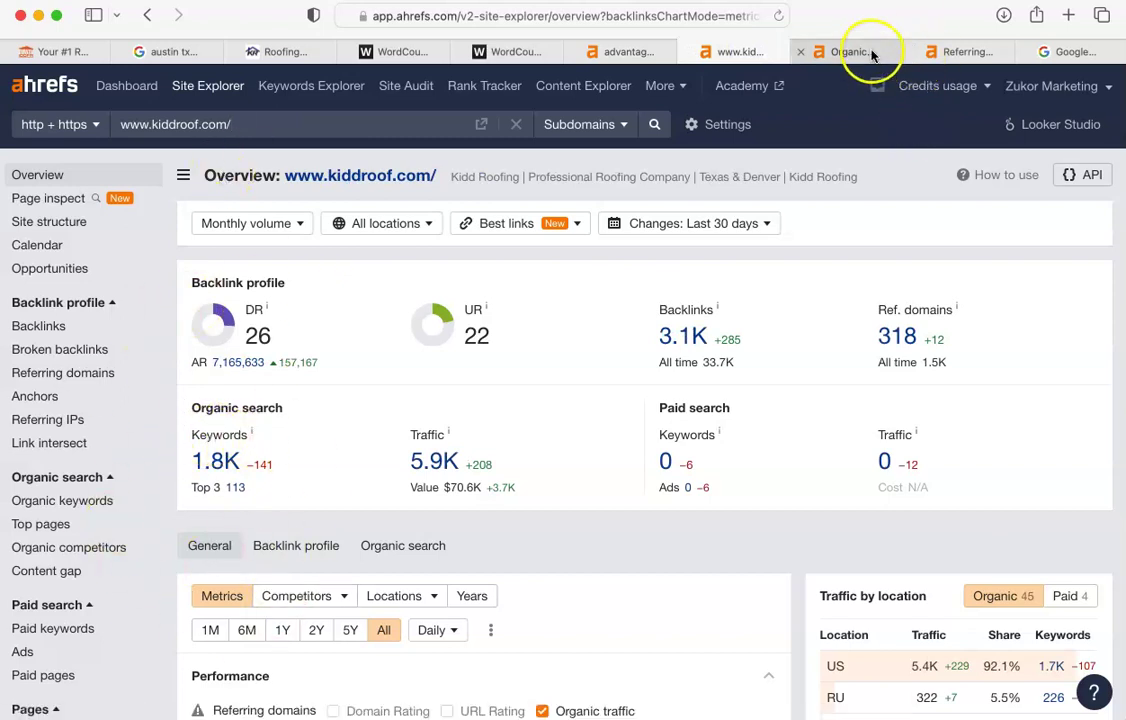
Examine the full first page of Kidd Roofing's organic keywords report to see which Austin and Dallas searches it ranks for
mouse_move(871, 57)
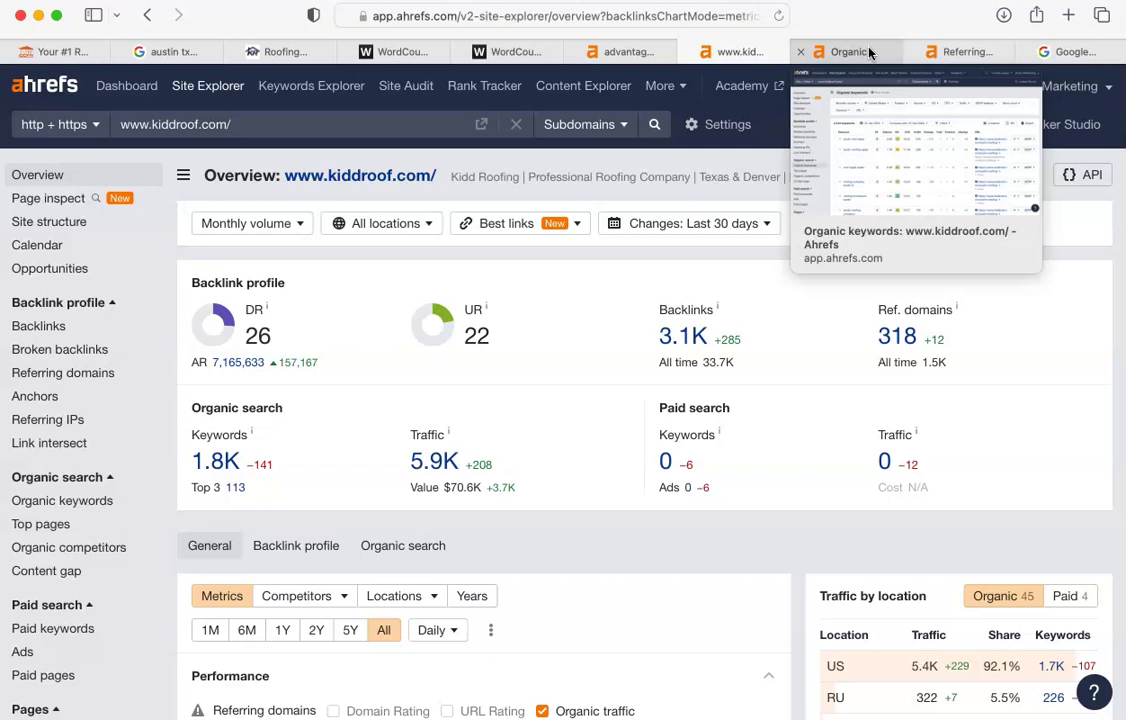
click(869, 52)
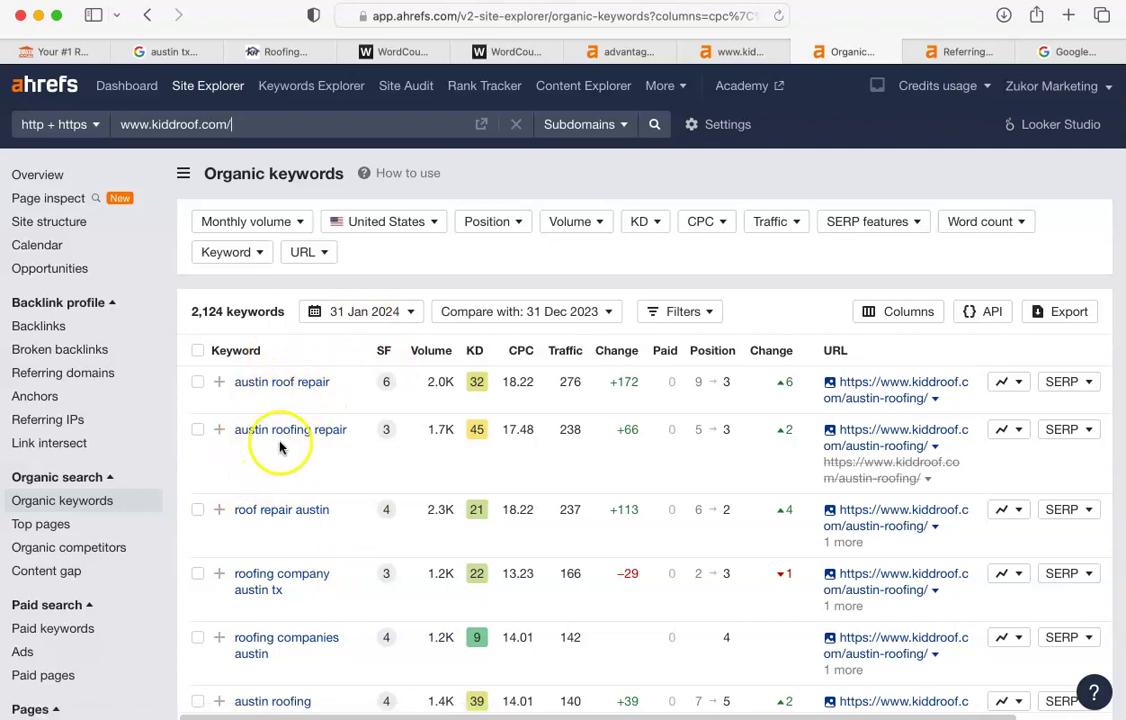
scroll(309, 493, down, 10)
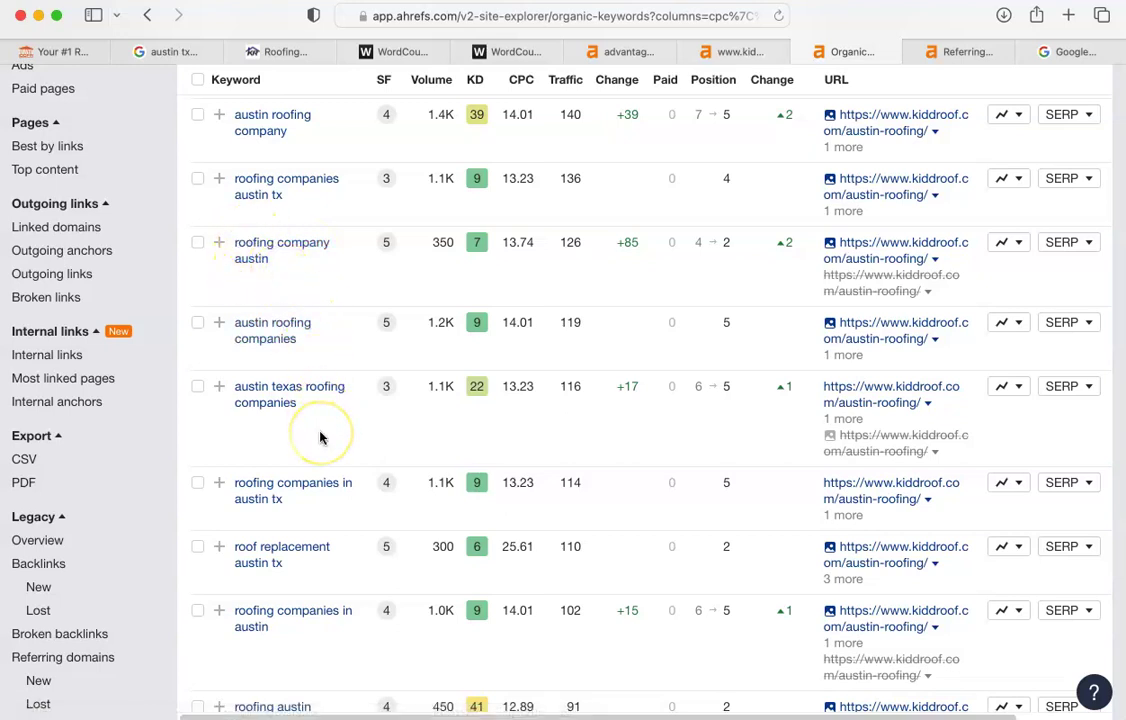
scroll(156, 500, down, 10)
scroll(155, 497, down, 5)
scroll(155, 497, down, 6)
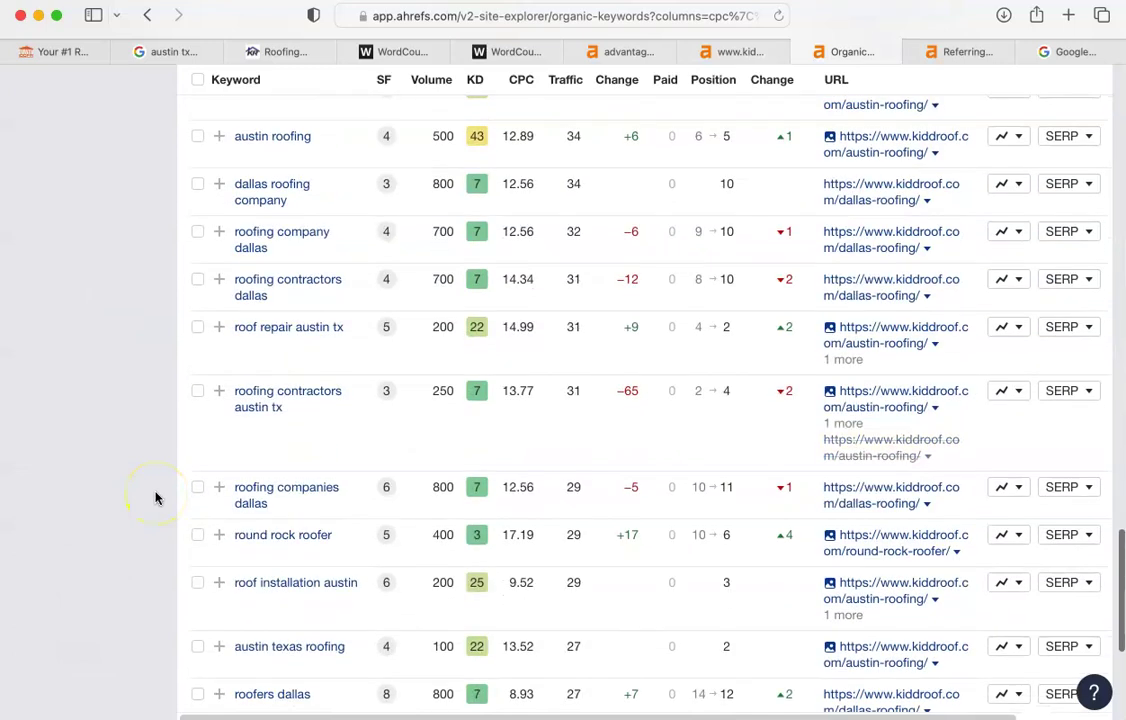
scroll(155, 497, down, 4)
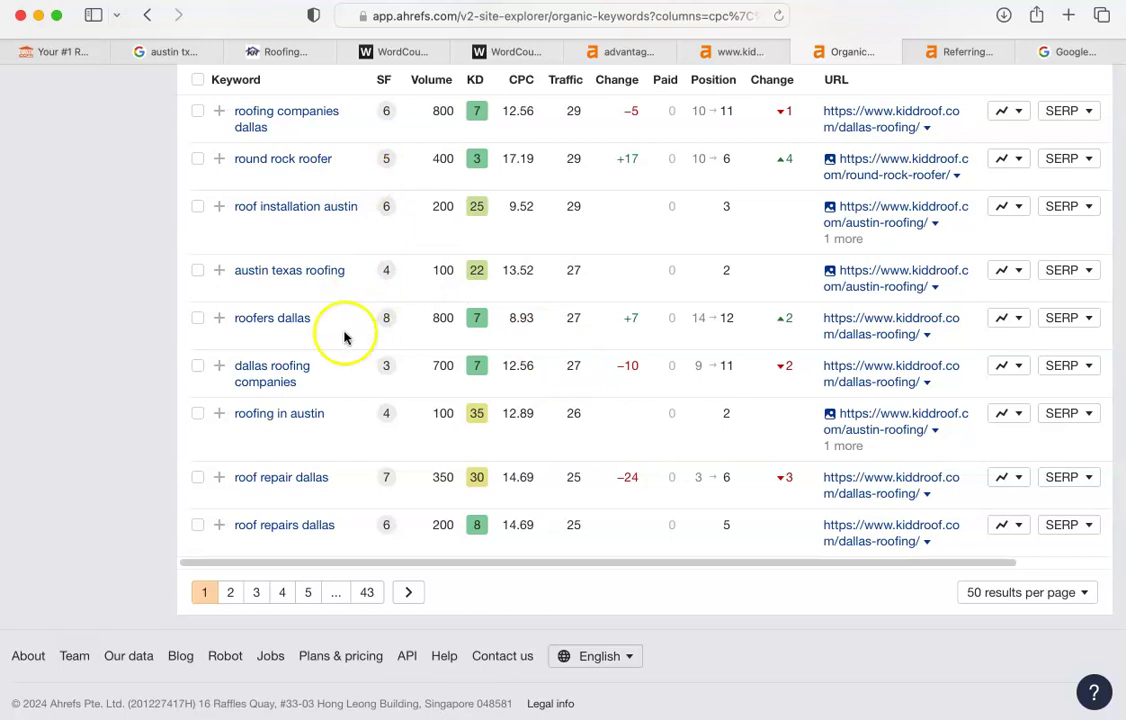
scroll(280, 162, up, 1)
scroll(280, 162, up, 20)
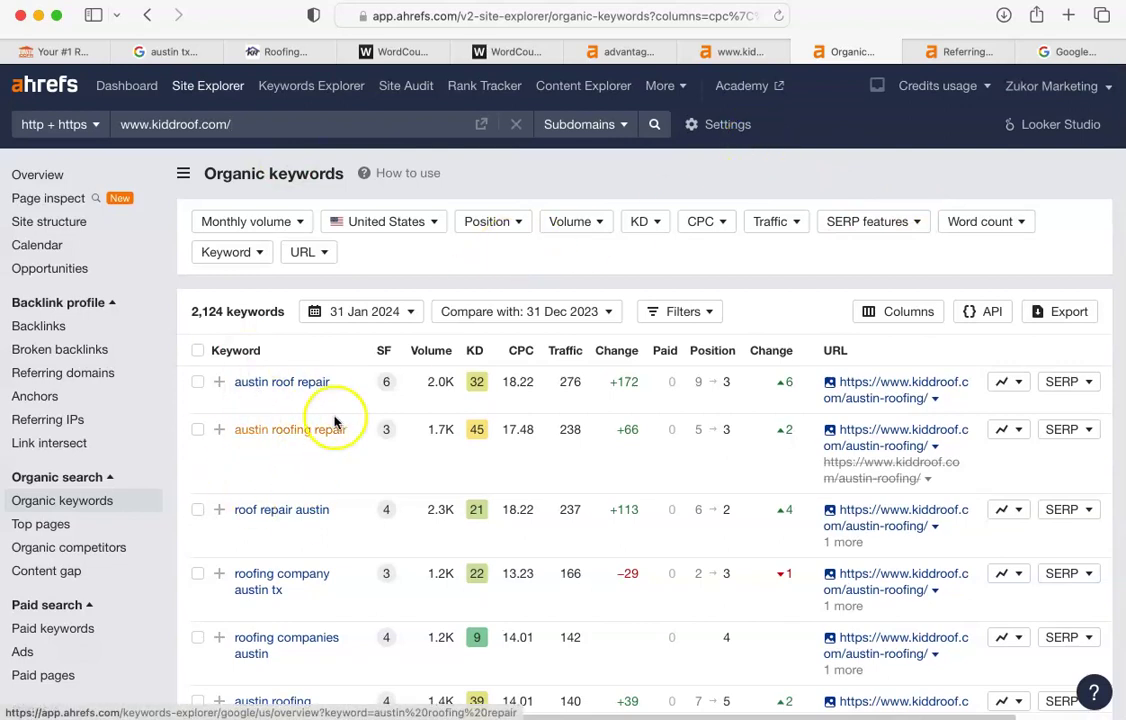
Go through Kidd Roofing's organic keywords again, checking each keyword's traffic, position and the URL that ranks for it
scroll(290, 428, down, 4)
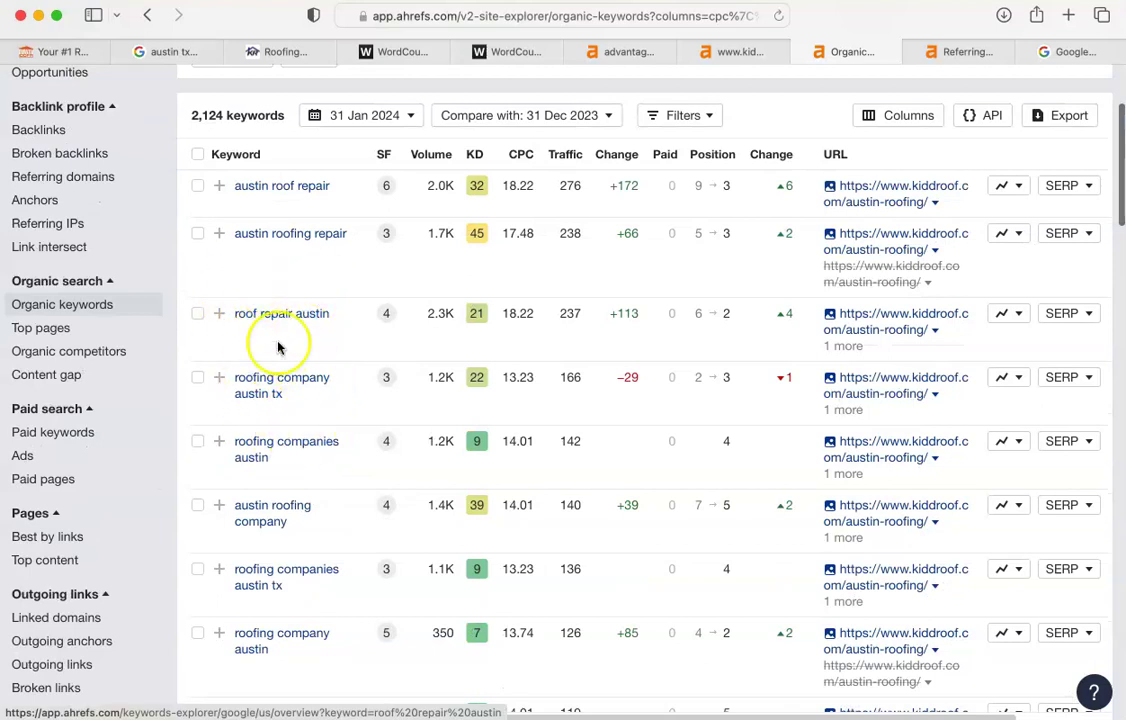
scroll(294, 395, down, 7)
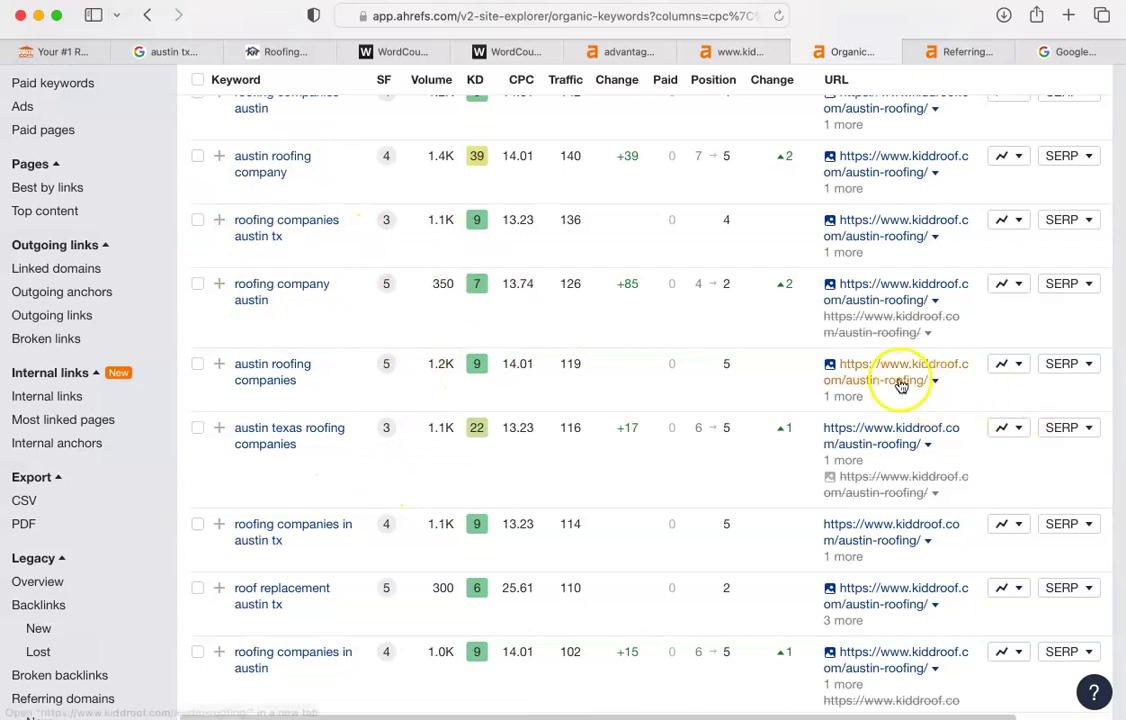
scroll(907, 497, down, 10)
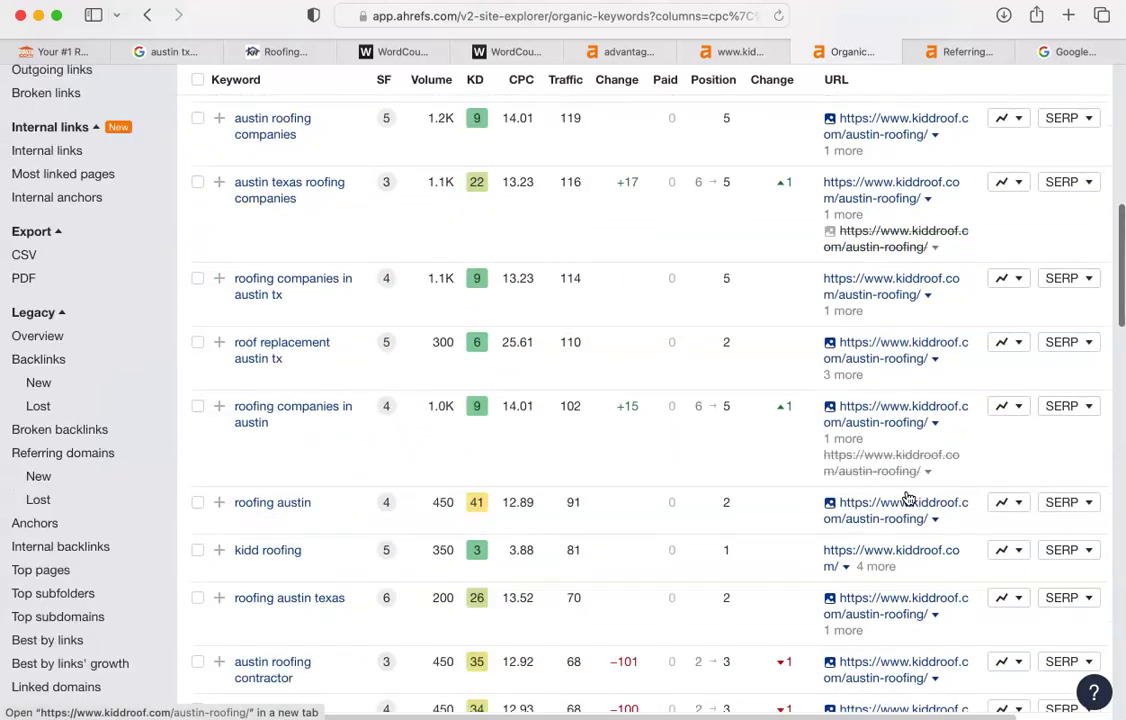
scroll(907, 497, down, 7)
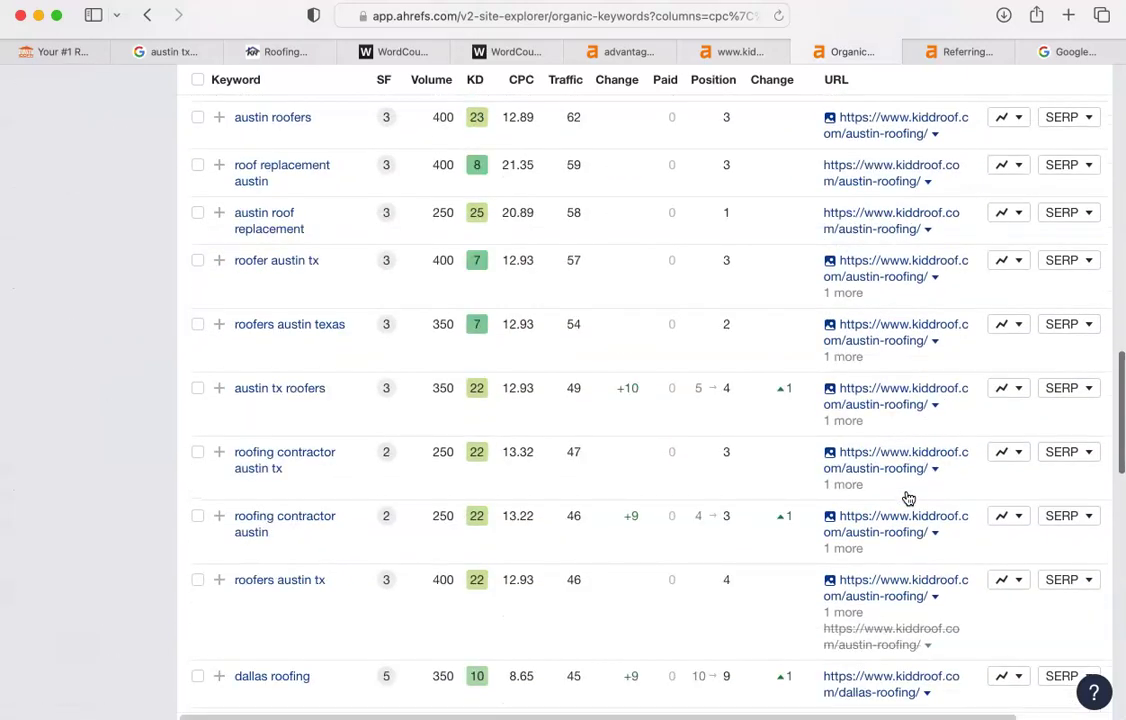
scroll(907, 497, down, 8)
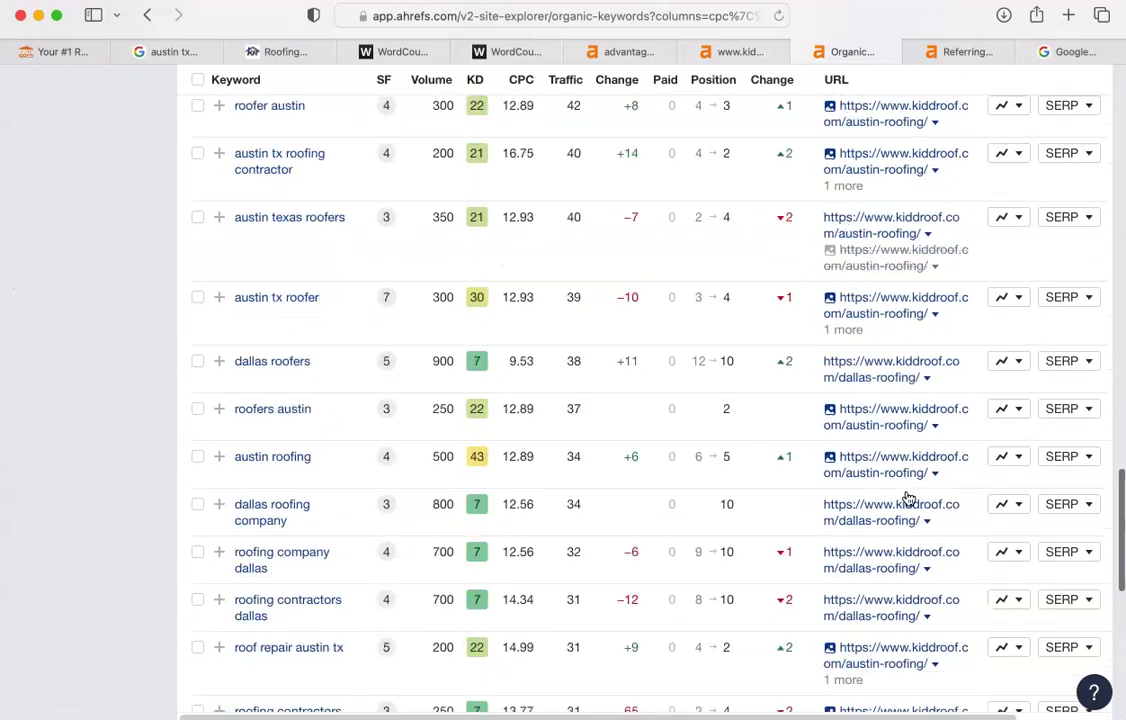
scroll(907, 497, down, 1)
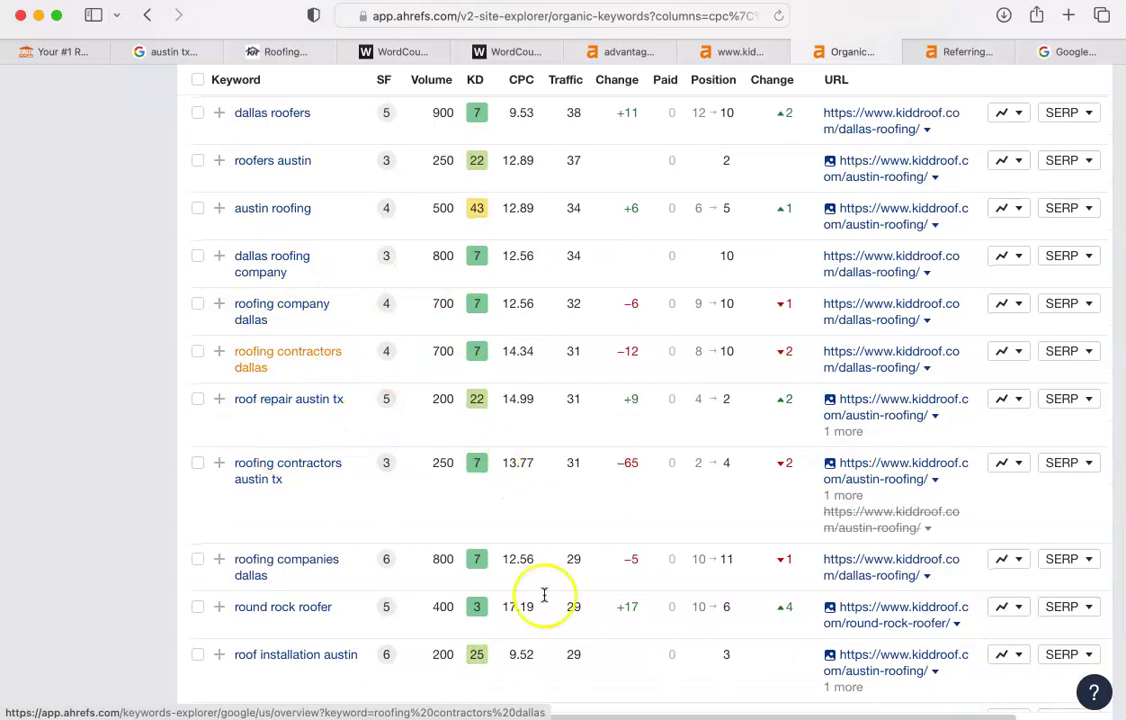
scroll(766, 585, down, 3)
scroll(766, 584, down, 8)
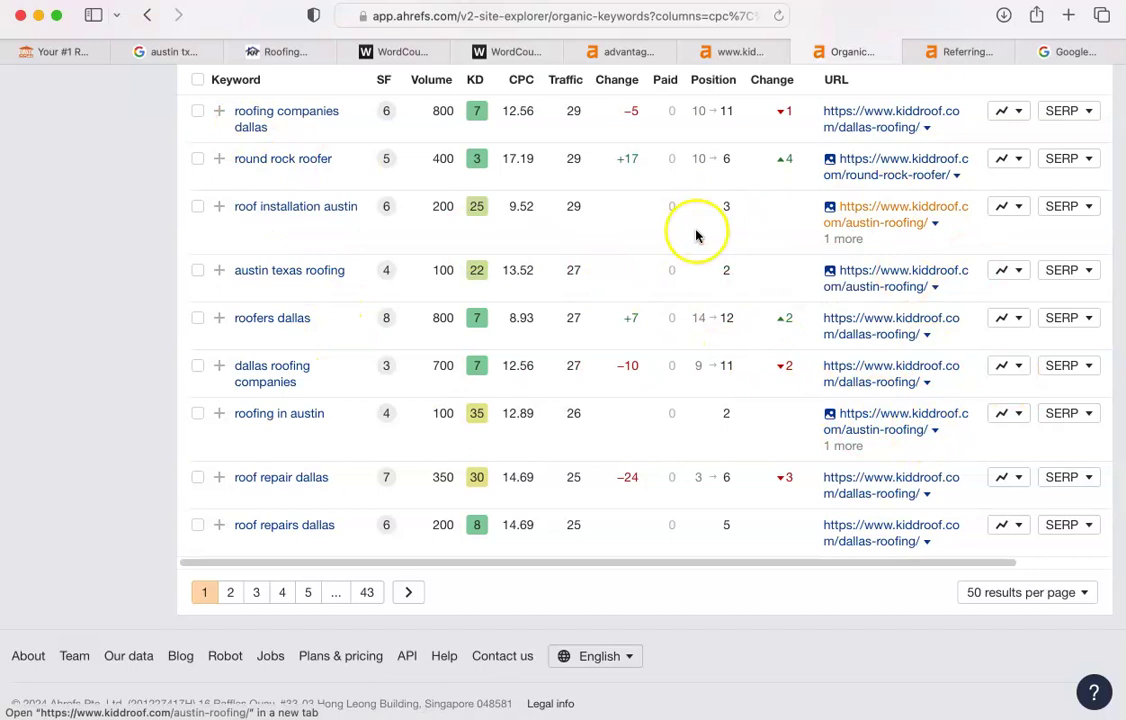
mouse_move(387, 217)
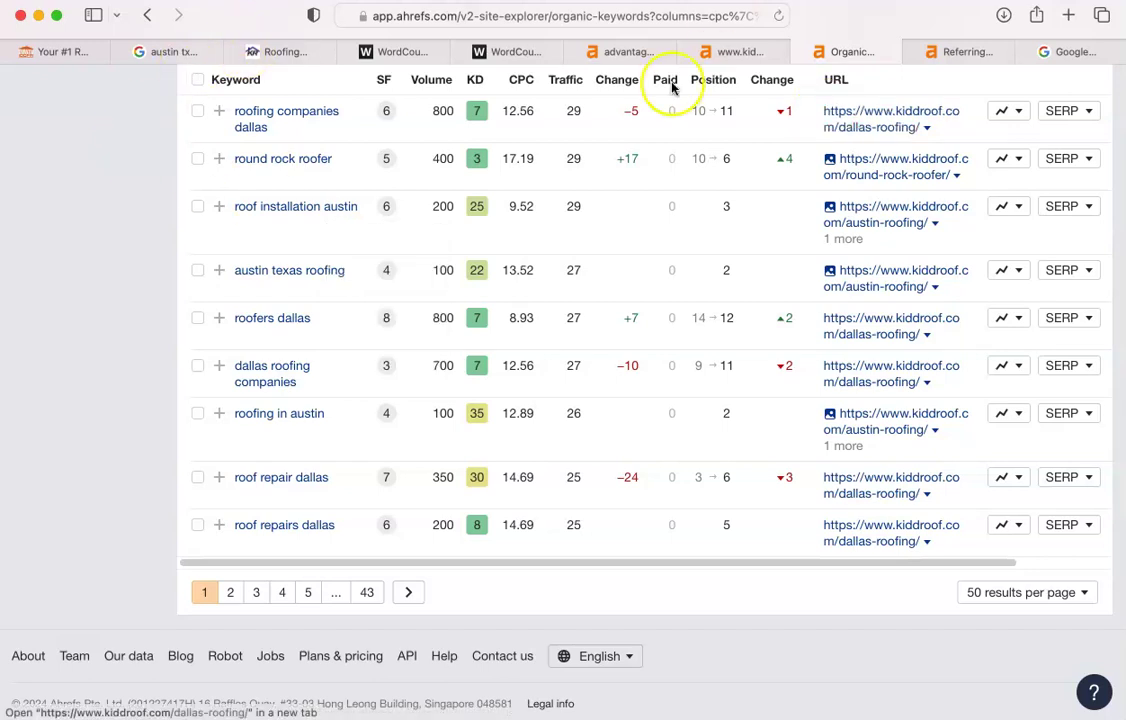
drag(698, 413, 658, 178)
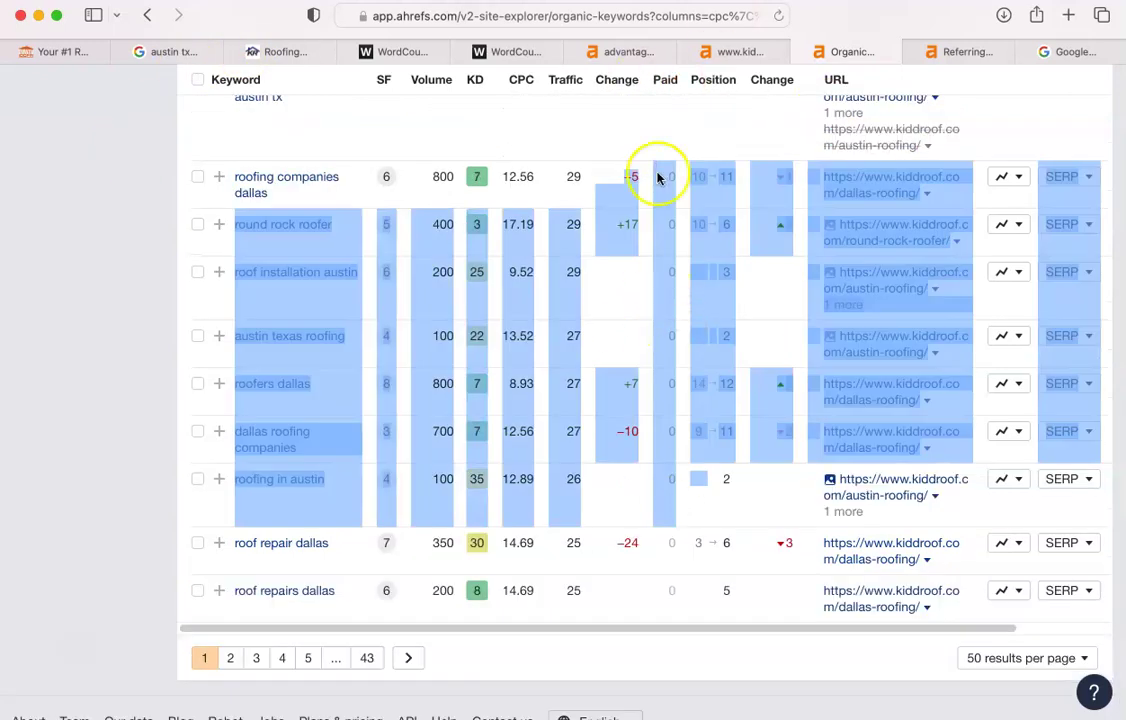
click(631, 50)
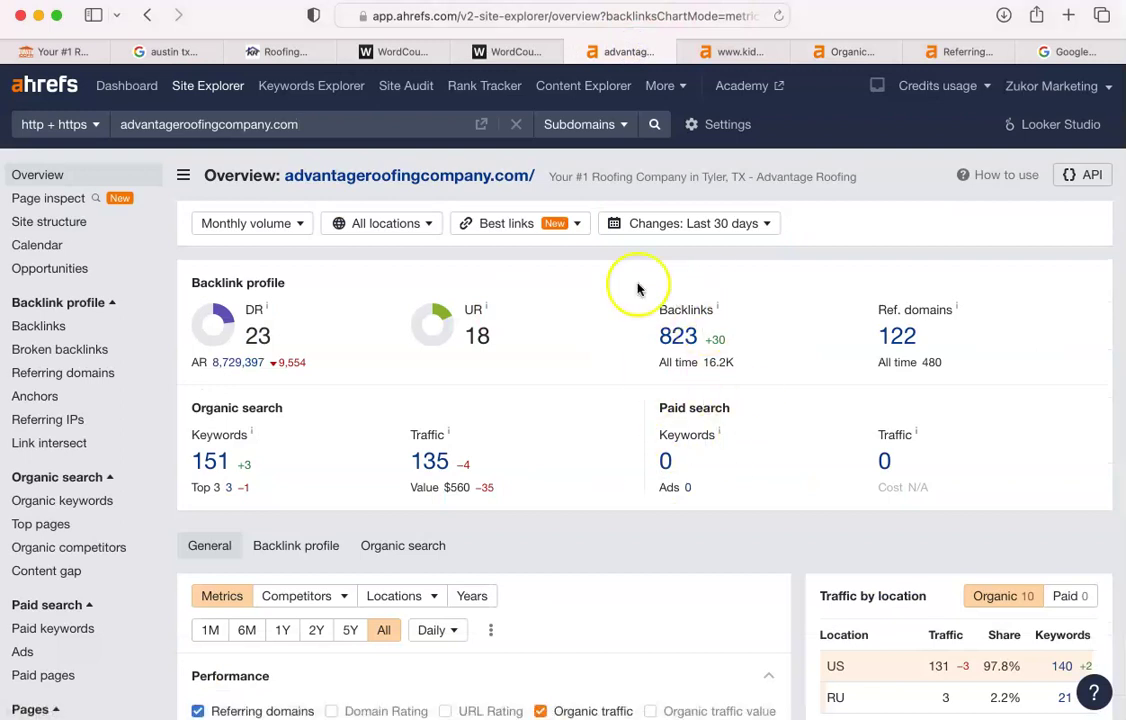
click(729, 52)
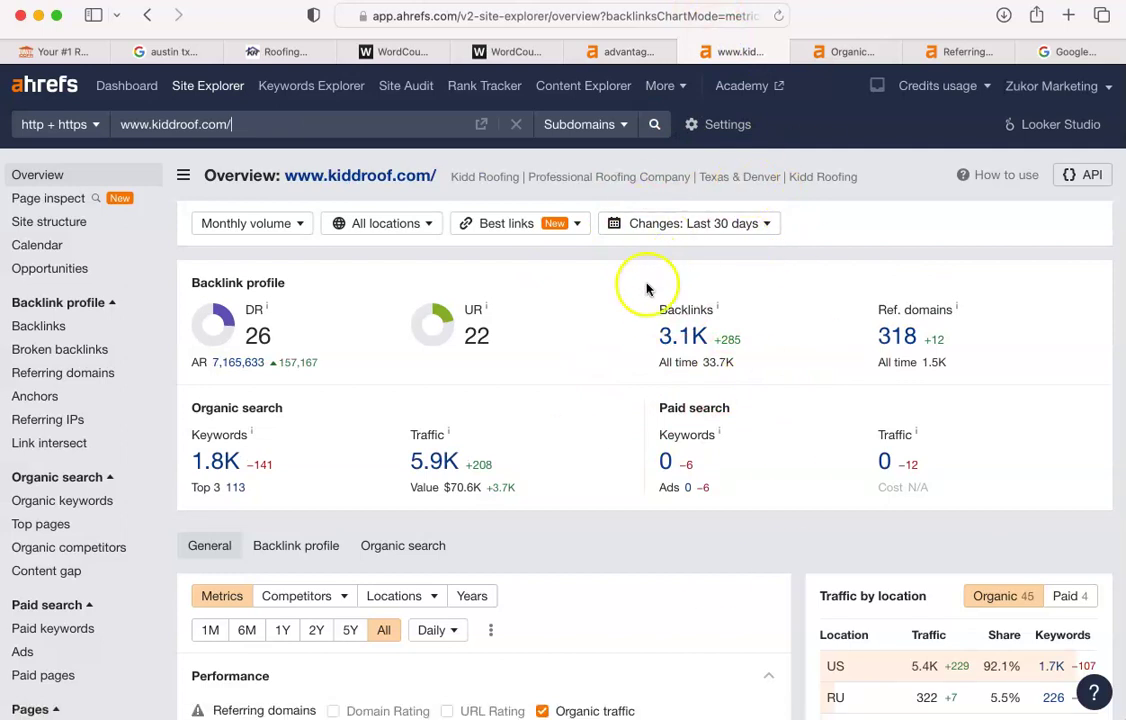
mouse_move(833, 58)
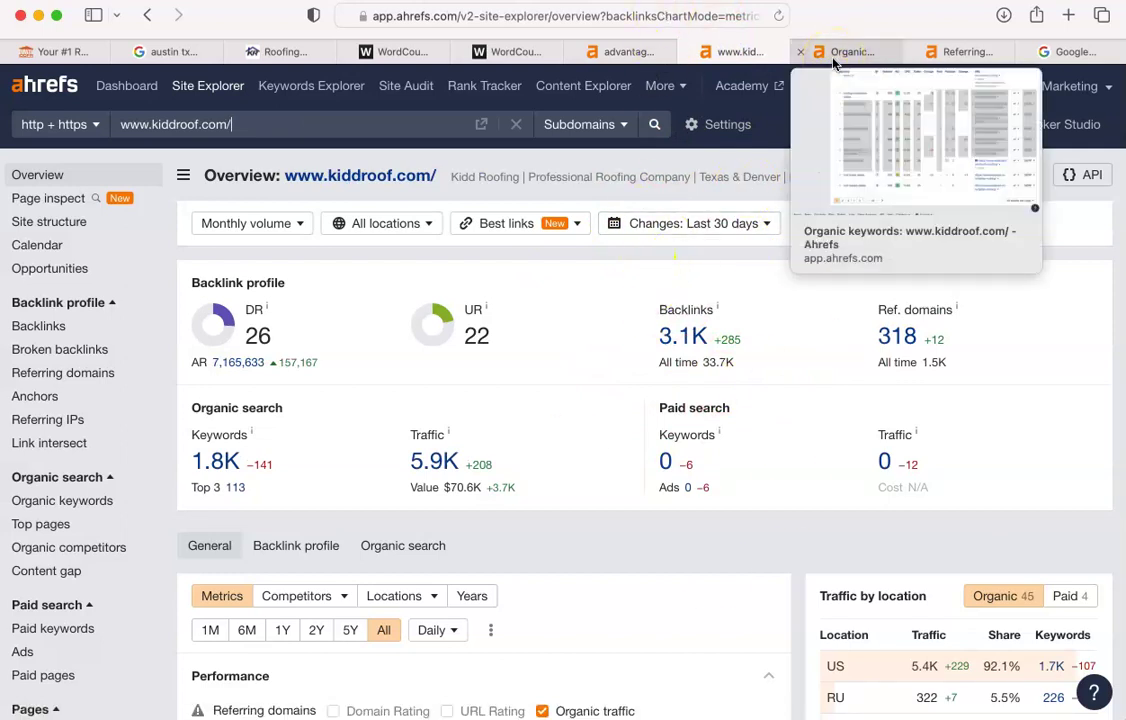
Open Kidd Roofing's referring domains report and check the description of the DR column
click(942, 53)
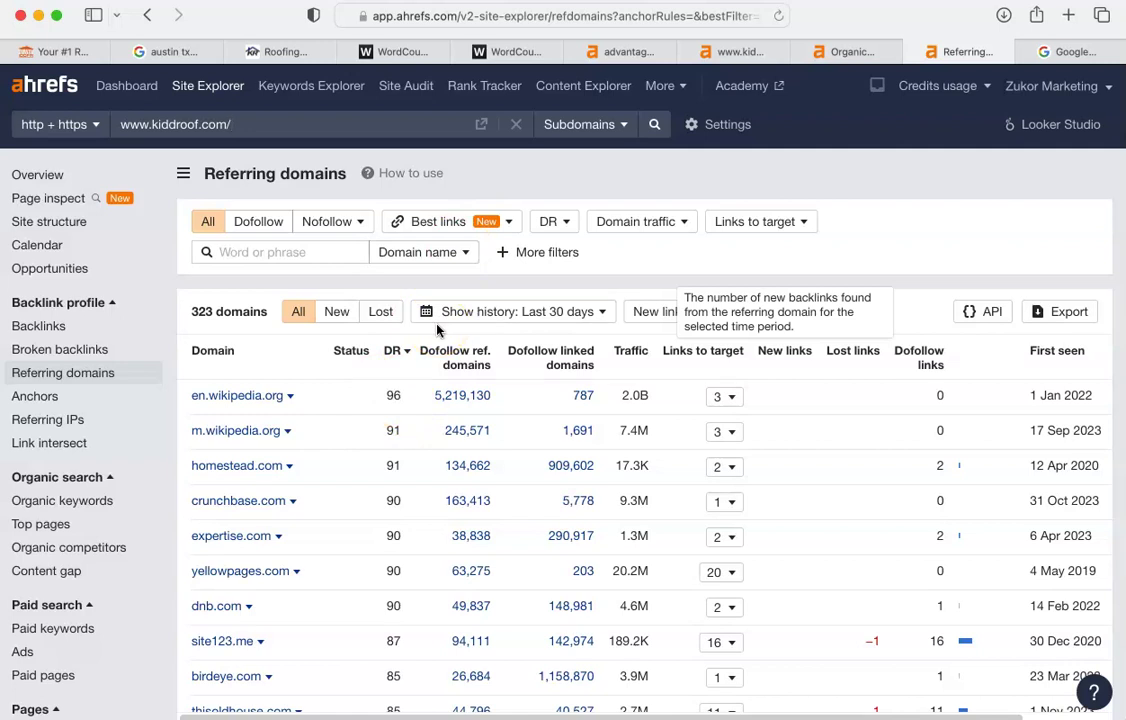
click(410, 357)
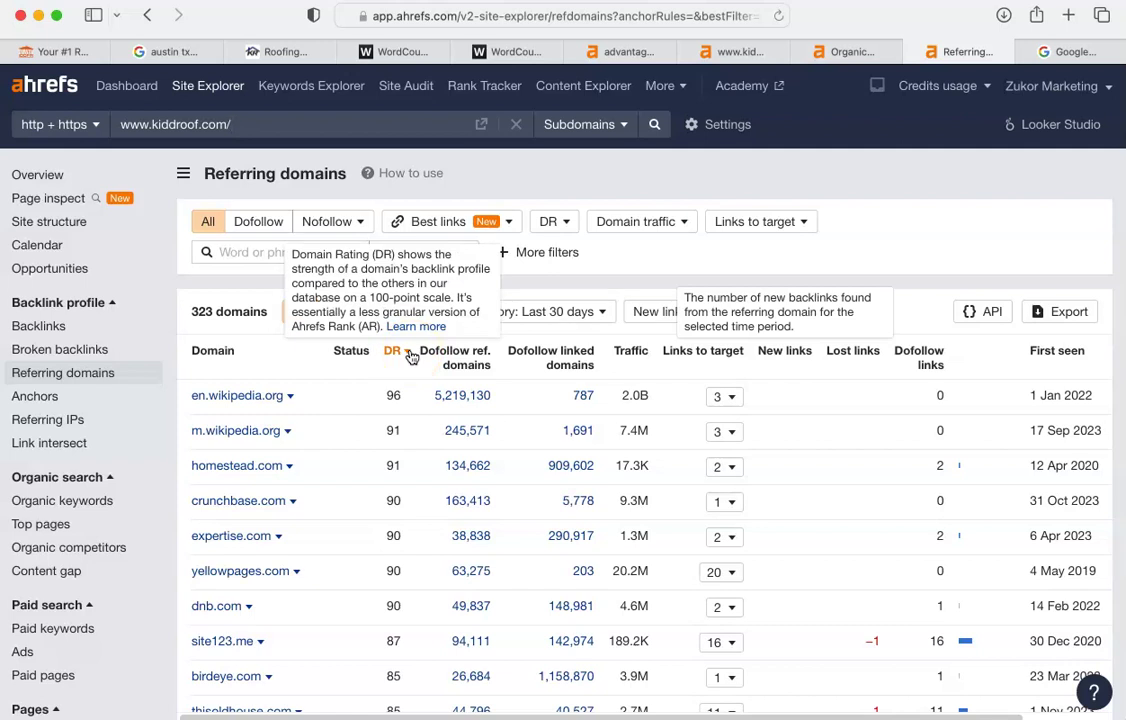
click(393, 362)
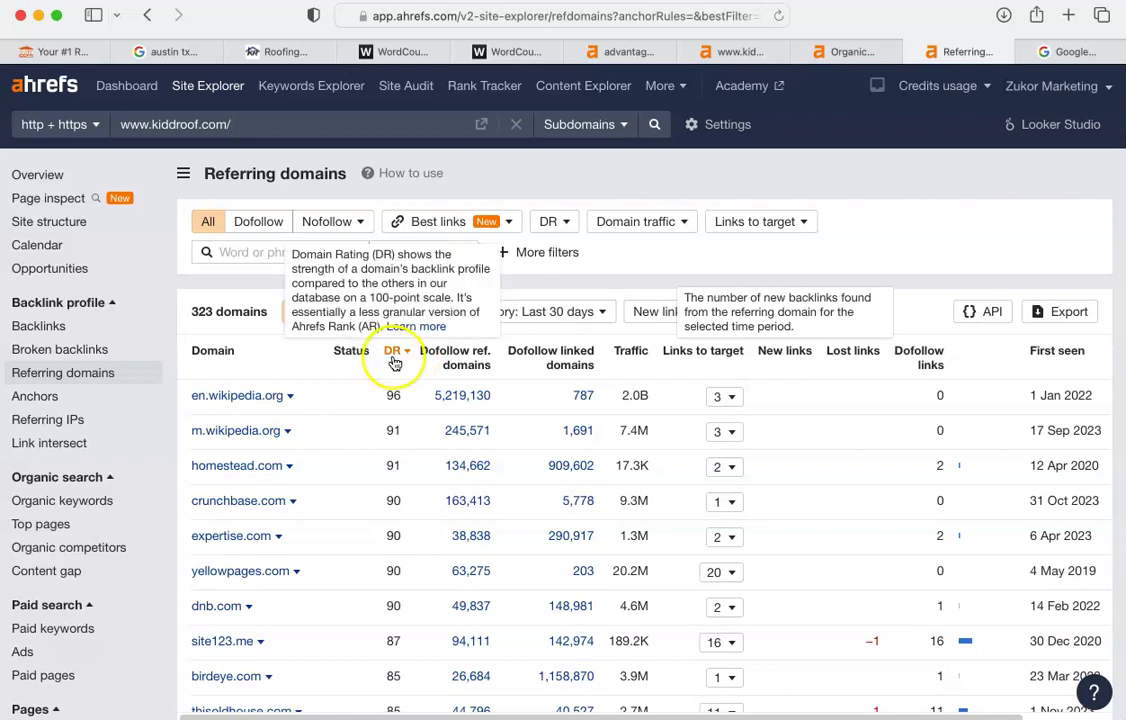
Compare the domain ratings of Advantage Roofing and Kidd Roofing in their site overviews
click(632, 51)
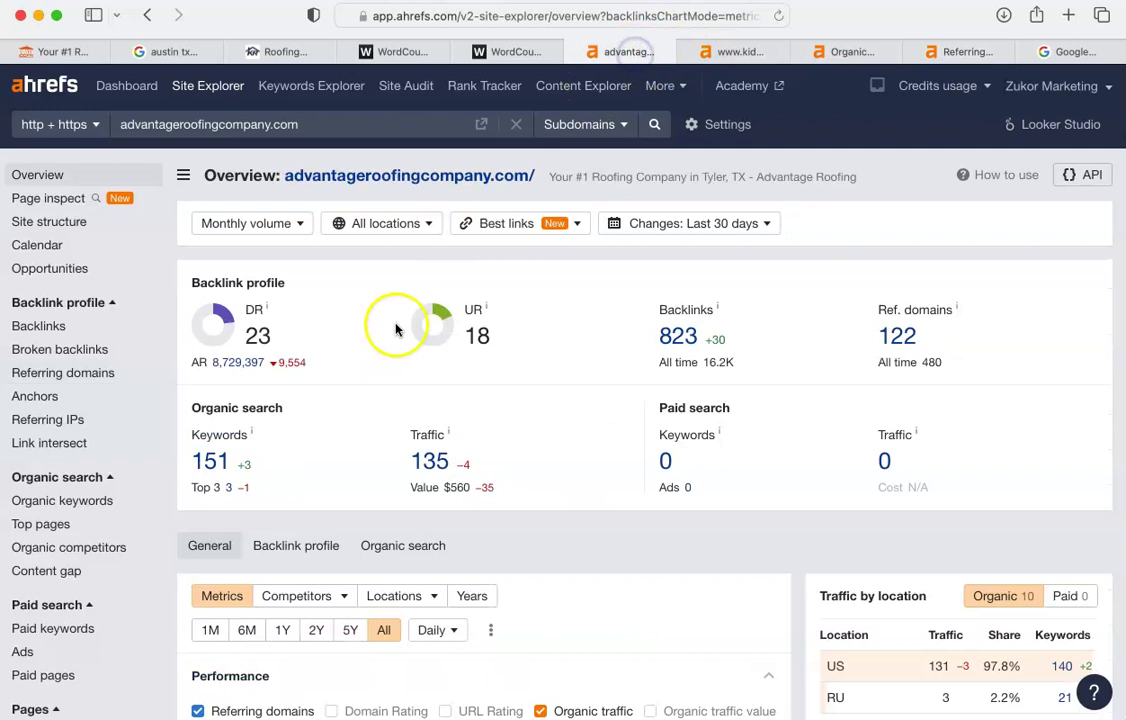
click(738, 55)
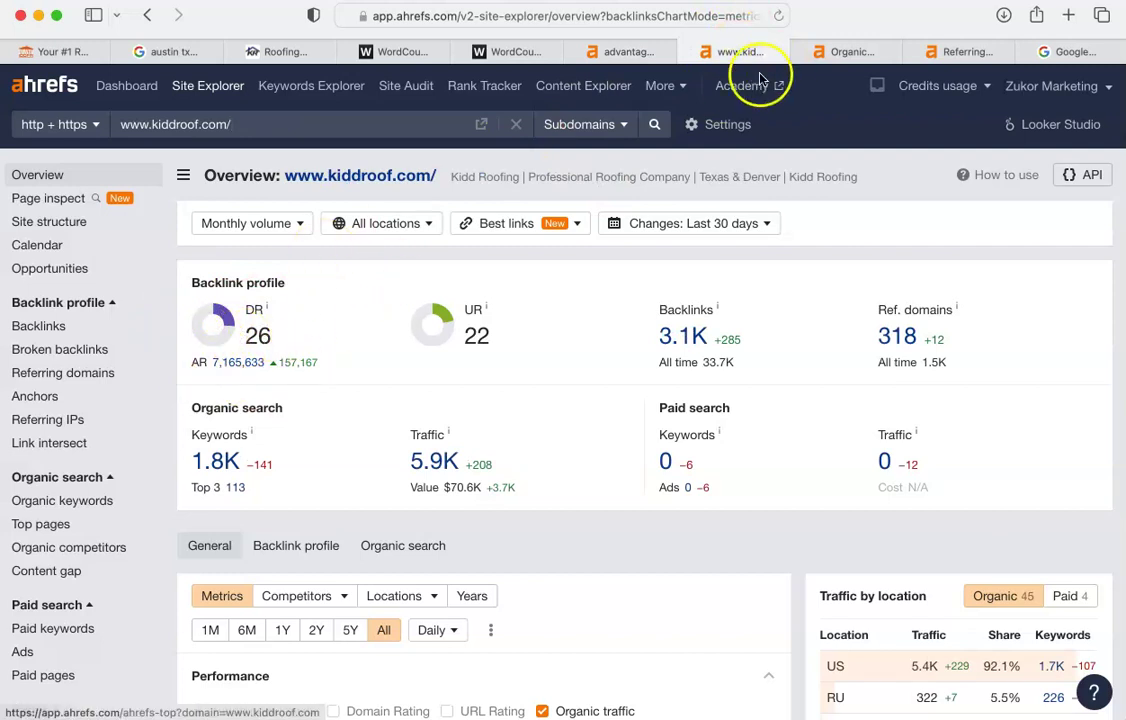
click(851, 52)
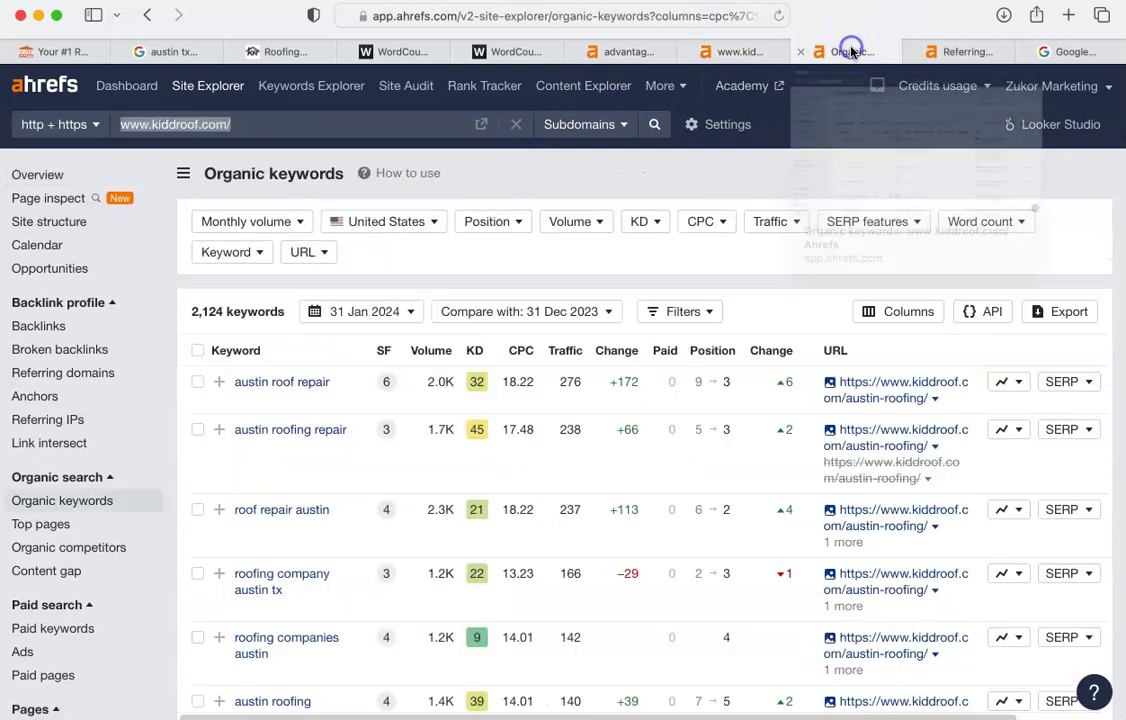
Go through Kidd Roofing's referring domains, examining which sites link to it and the DR of each domain
click(965, 50)
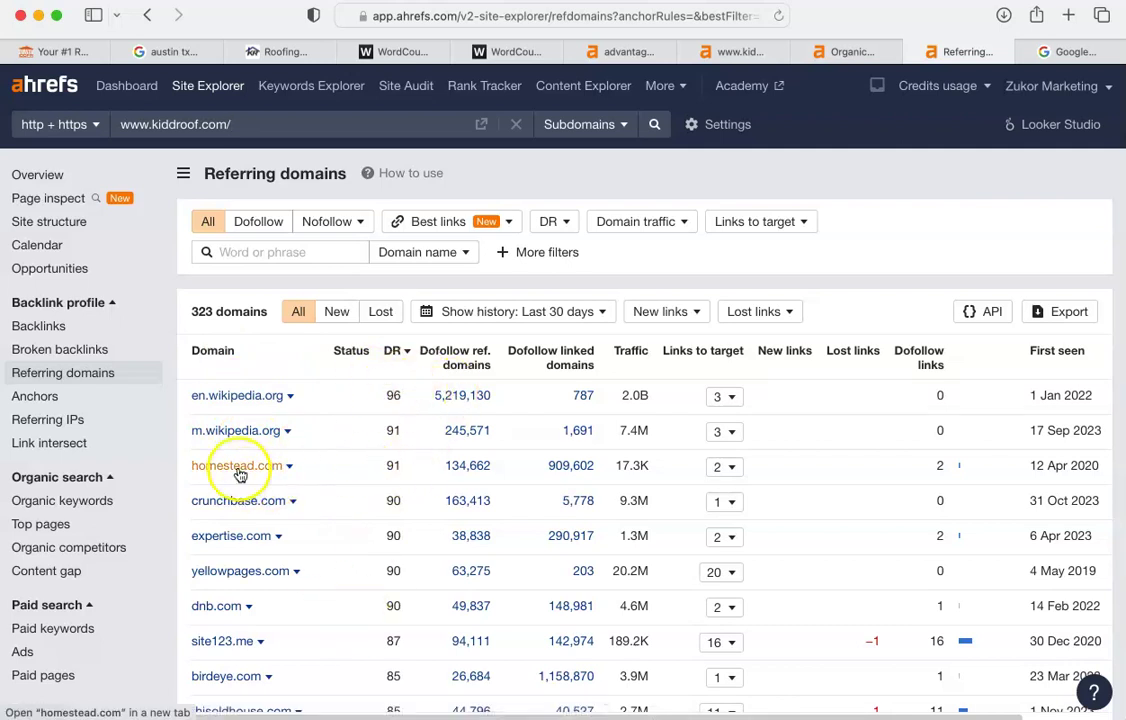
scroll(239, 445, down, 3)
scroll(239, 430, down, 1)
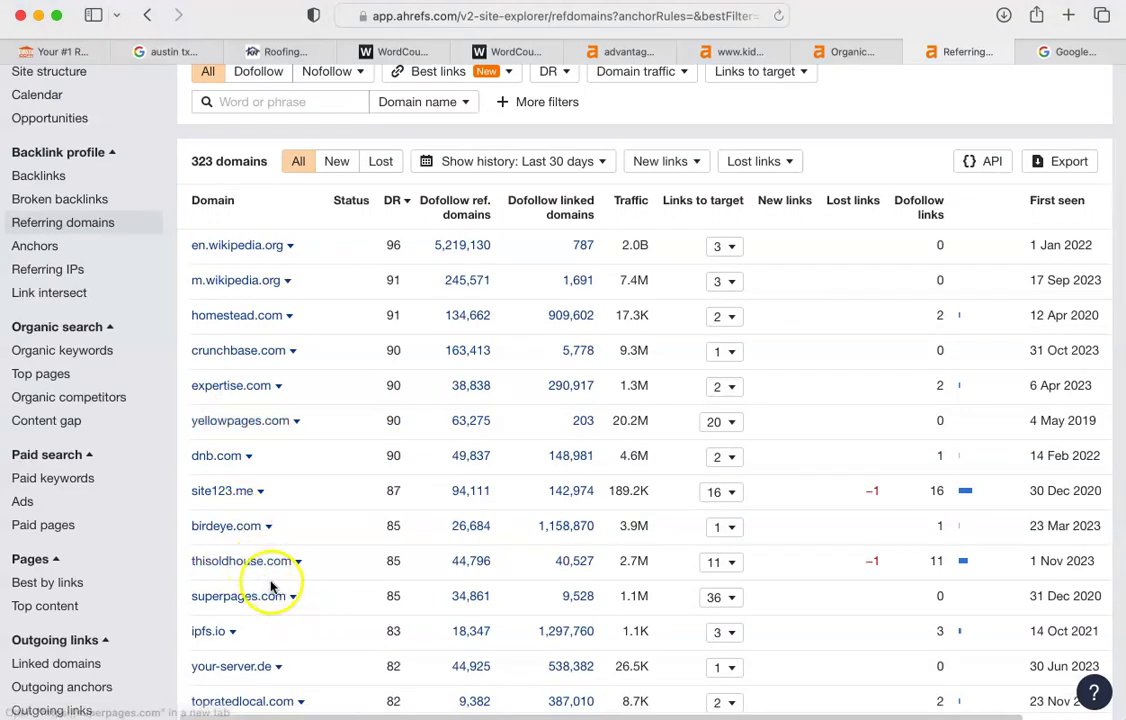
scroll(271, 587, down, 10)
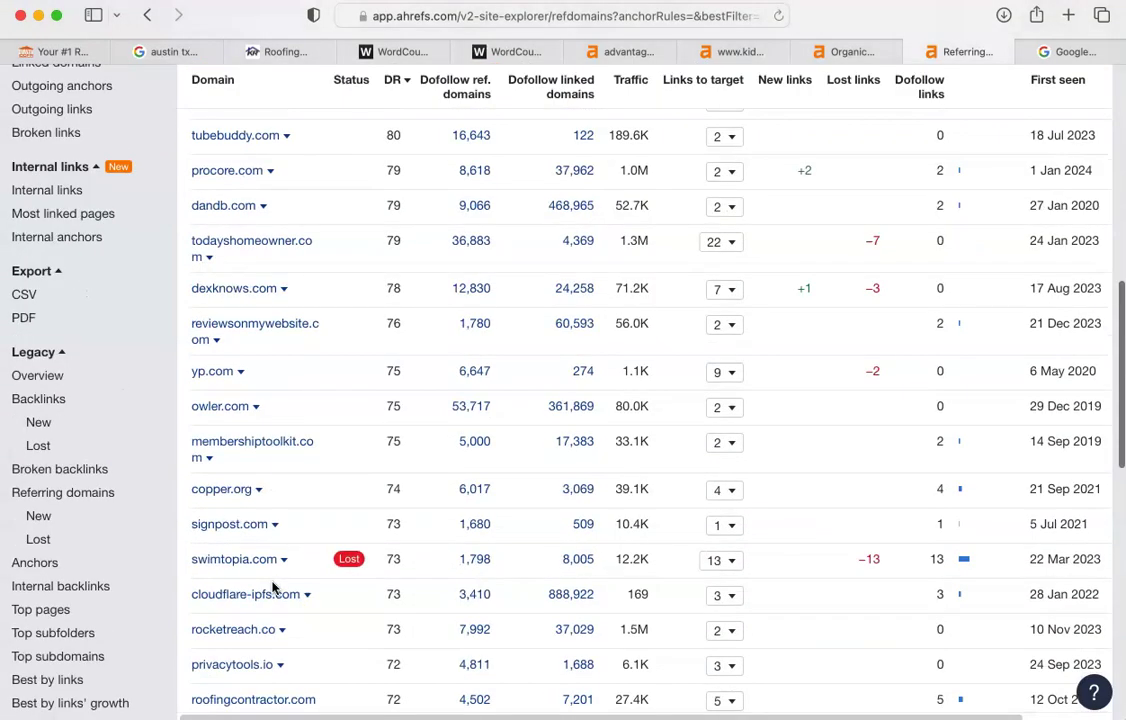
scroll(271, 587, down, 2)
click(298, 341)
scroll(299, 346, up, 10)
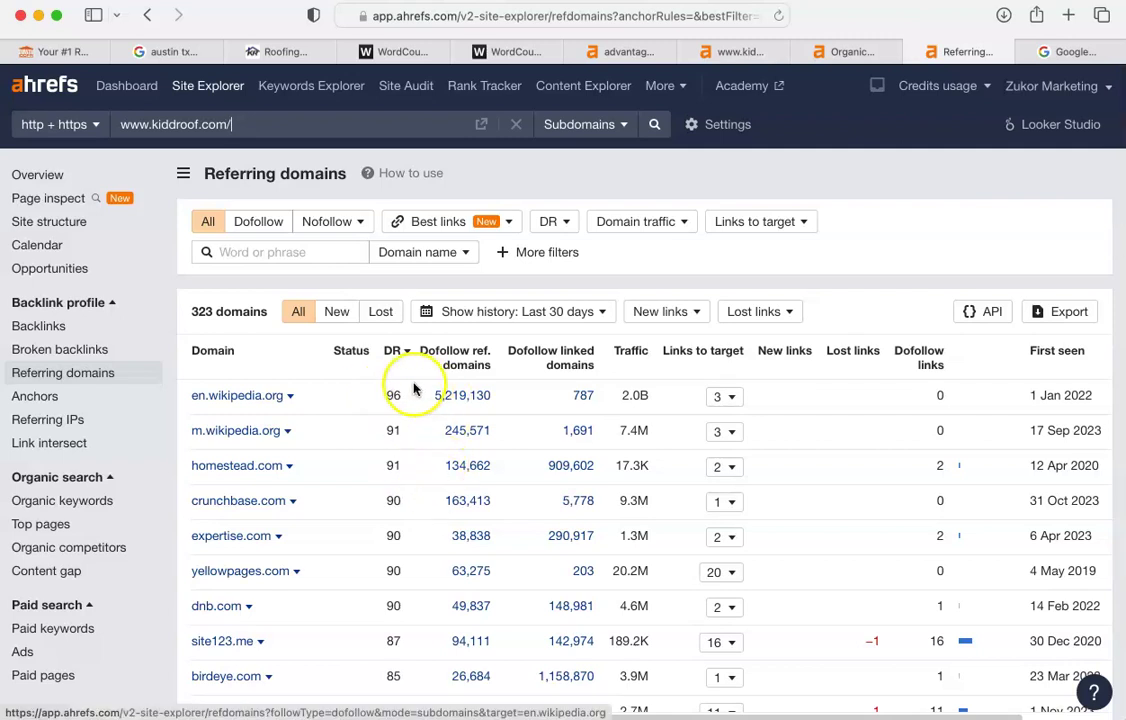
scroll(418, 381, down, 20)
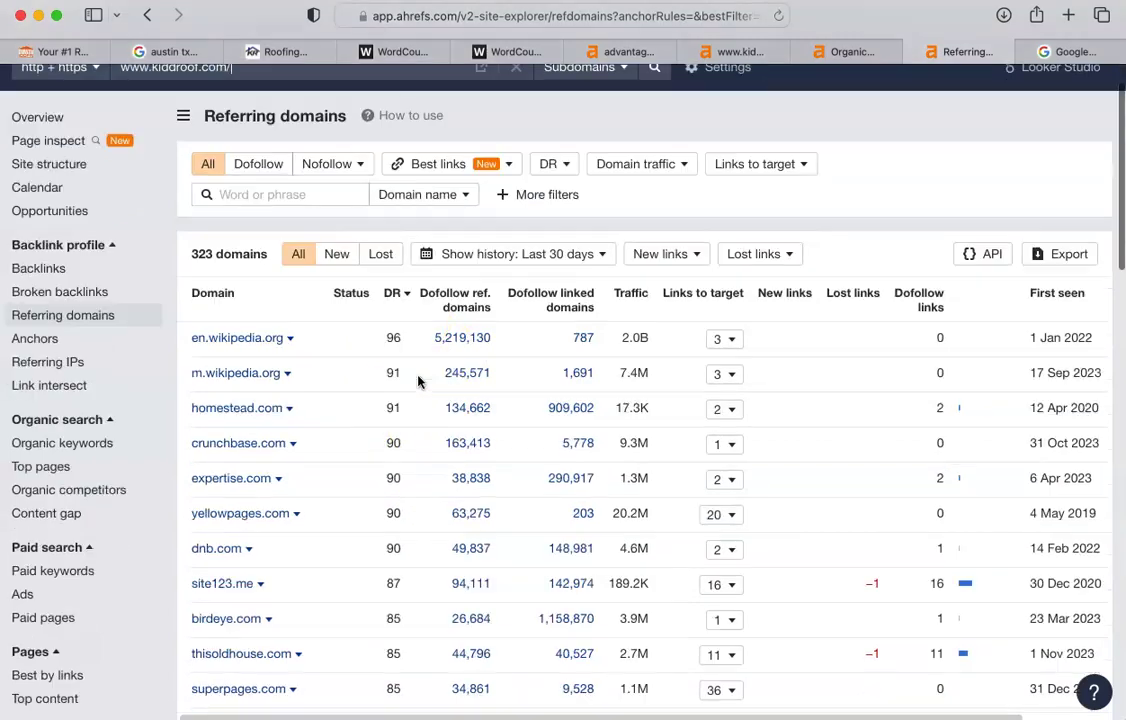
scroll(418, 381, down, 3)
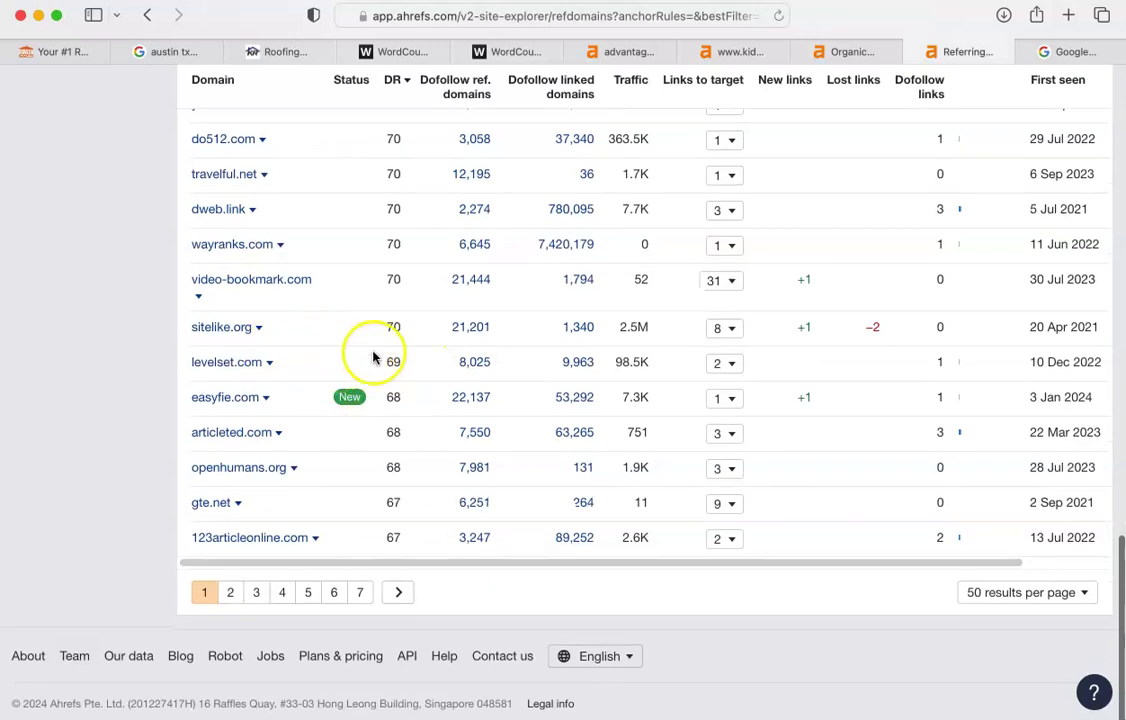
scroll(430, 375, up, 20)
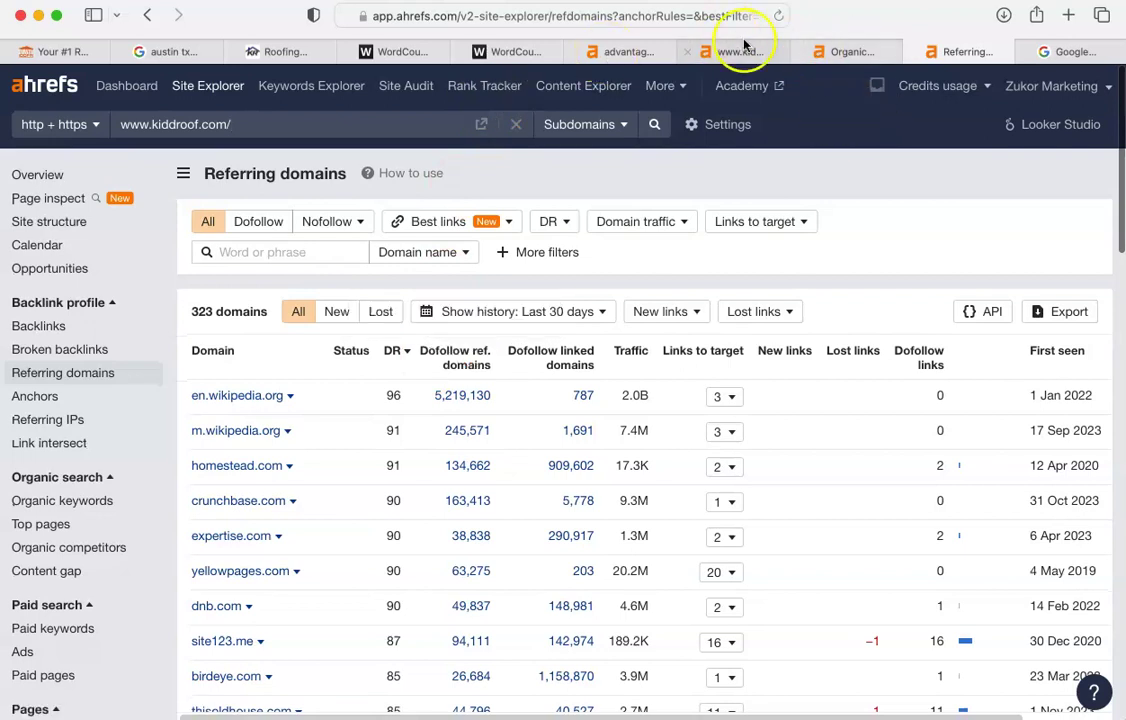
click(855, 50)
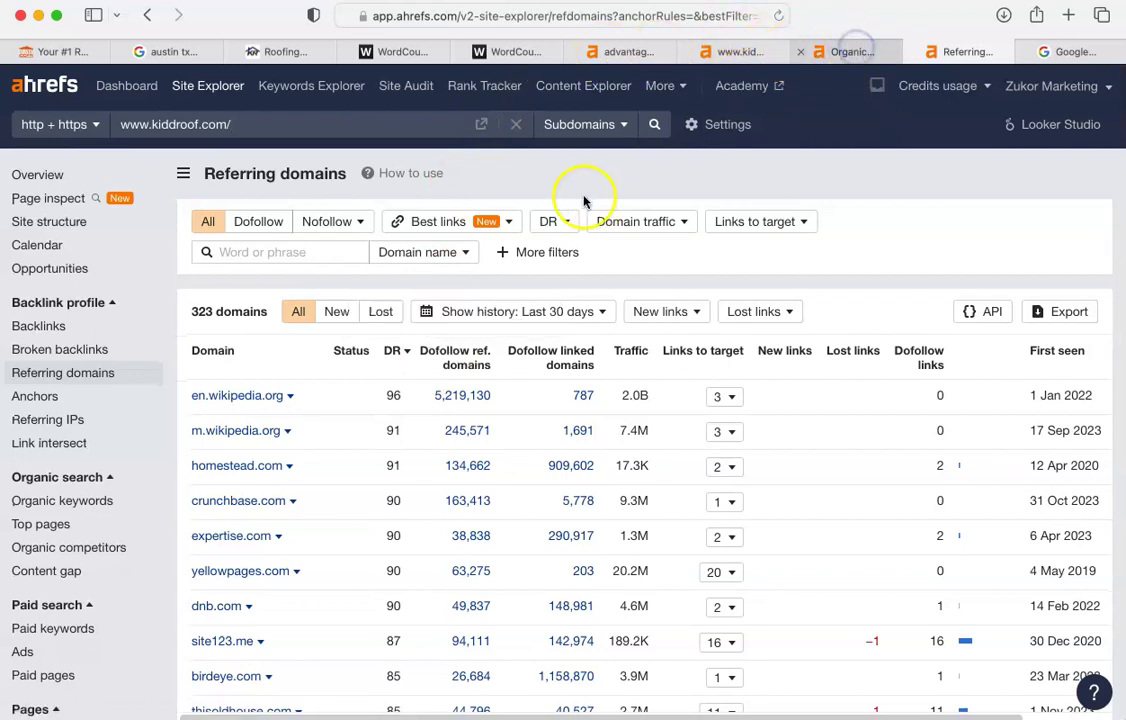
click(740, 58)
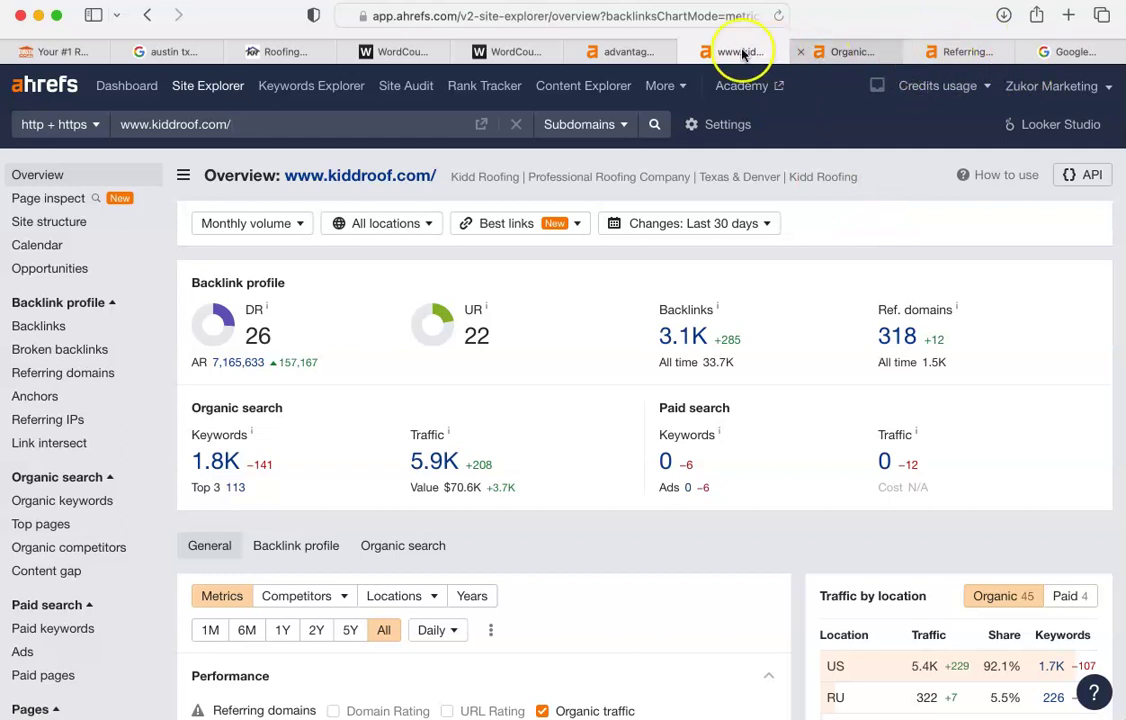
mouse_move(613, 62)
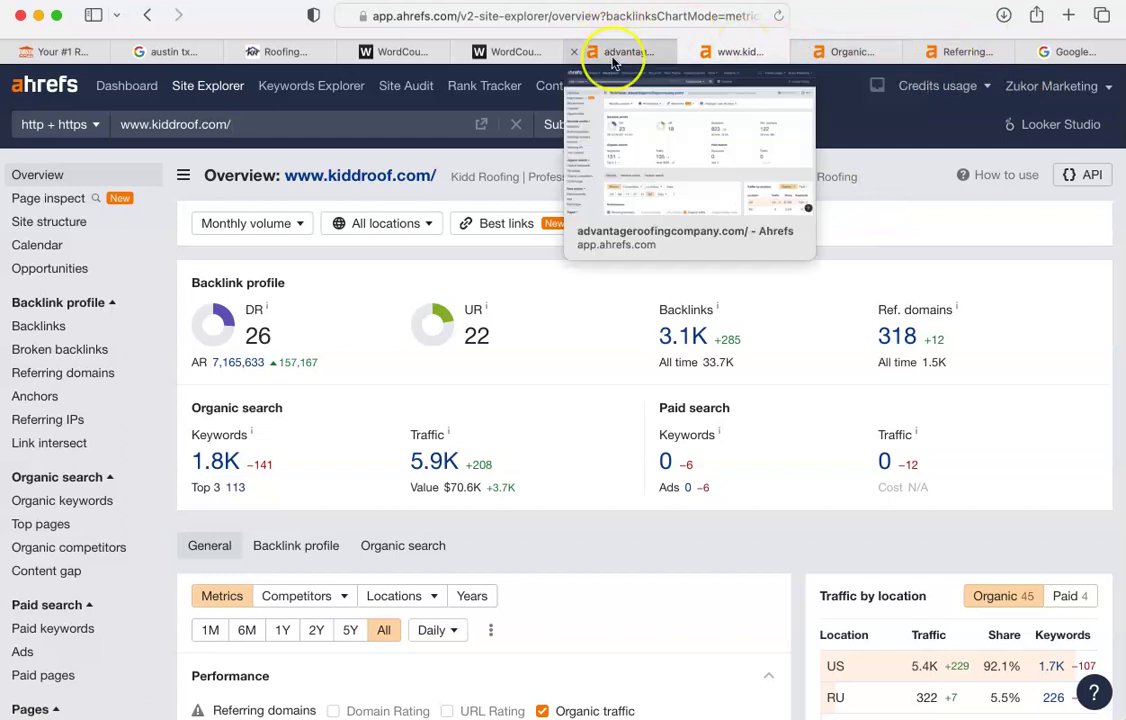
click(613, 60)
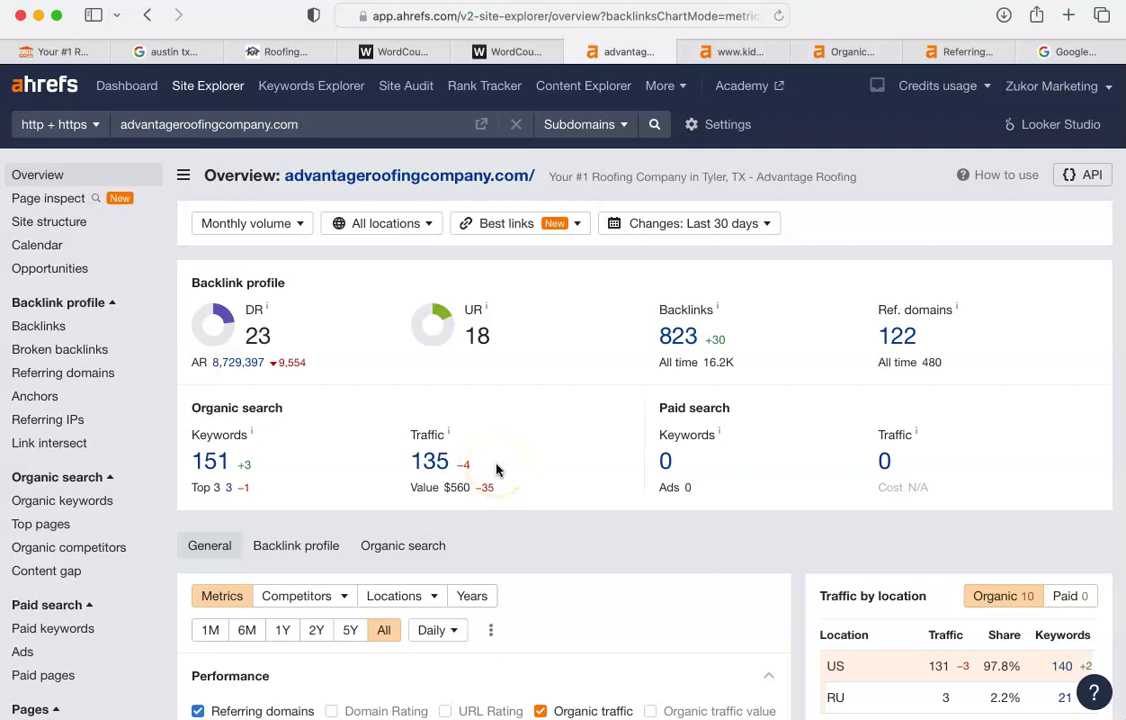
click(725, 52)
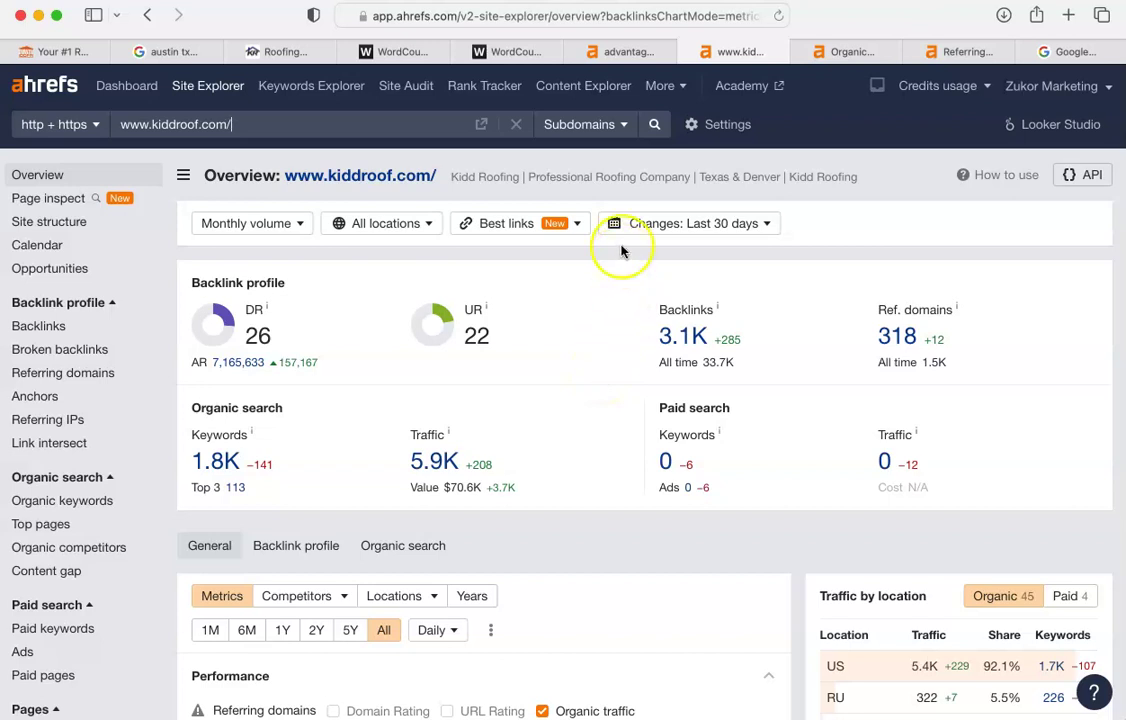
click(627, 55)
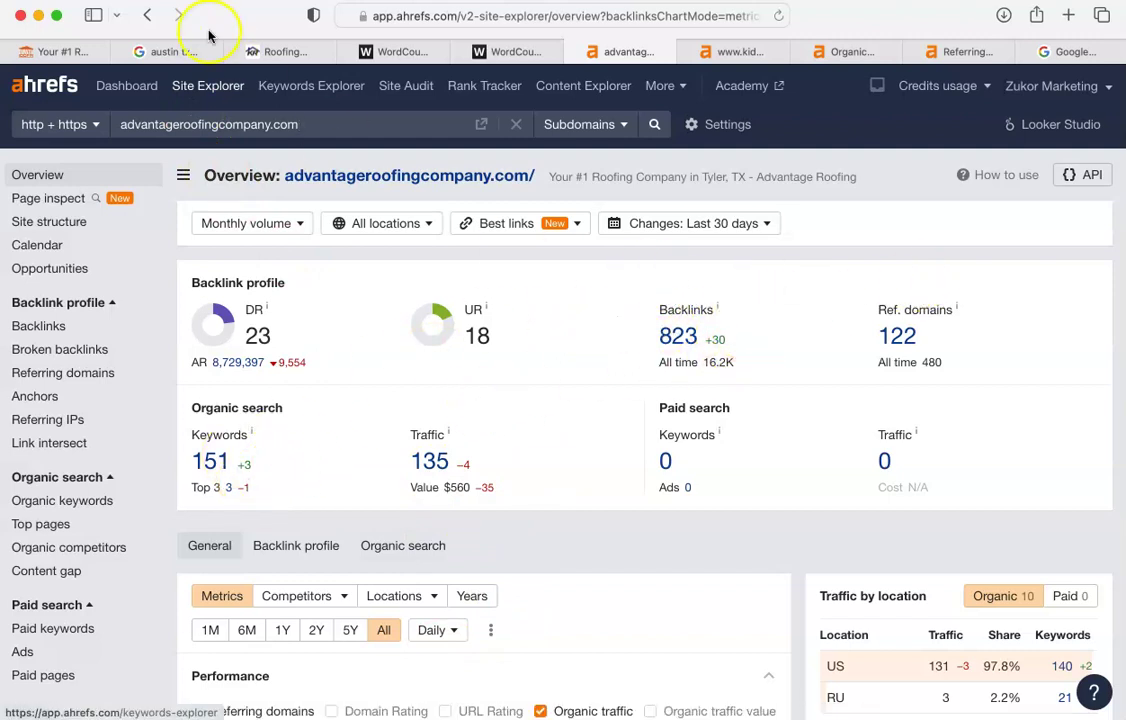
Find Kidd Roofing's organic listing in the Google results for "austin tx roofers" and return to its Ahrefs overview
click(160, 53)
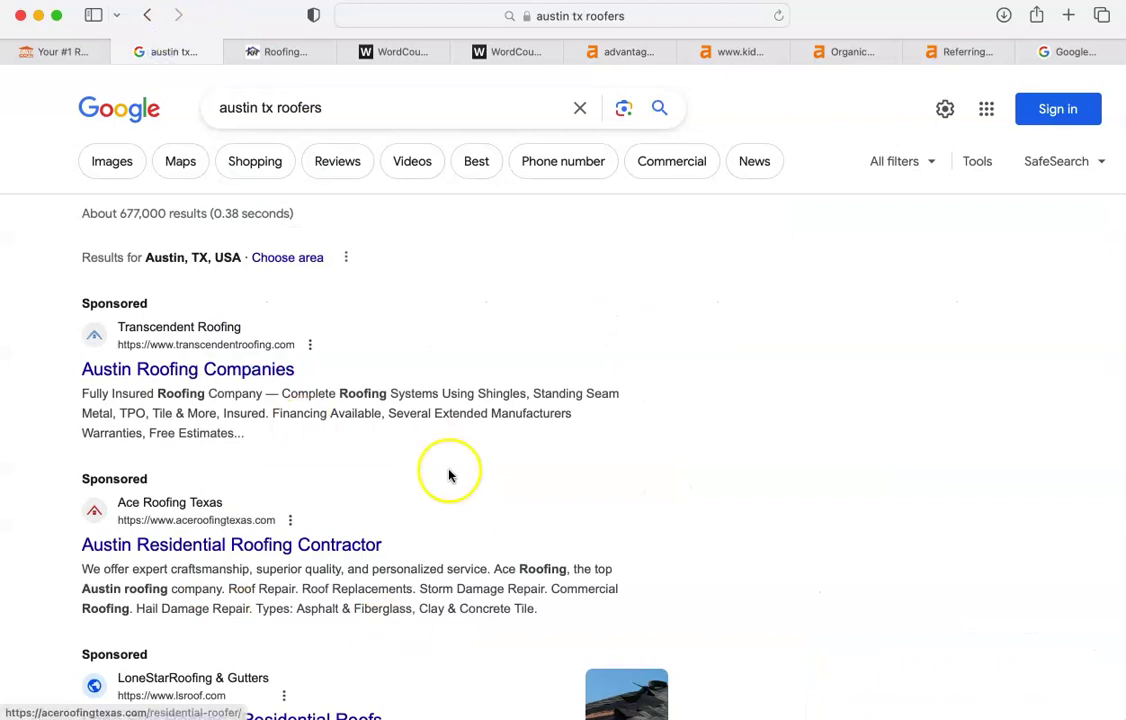
scroll(448, 455, down, 10)
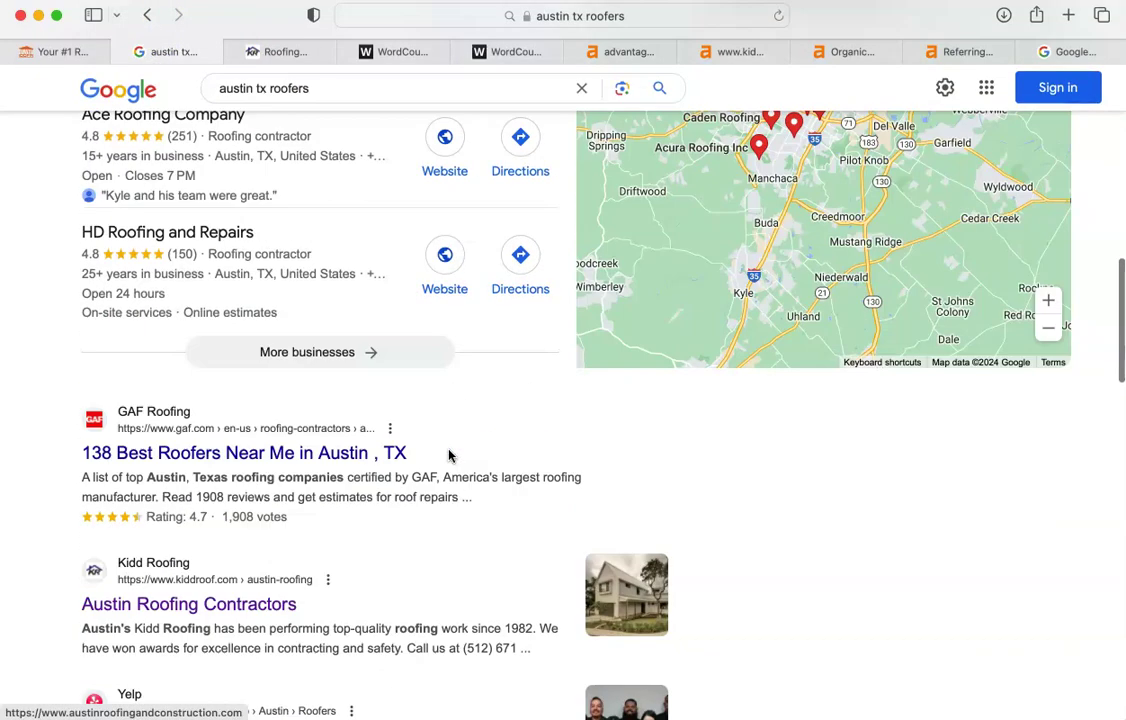
click(245, 540)
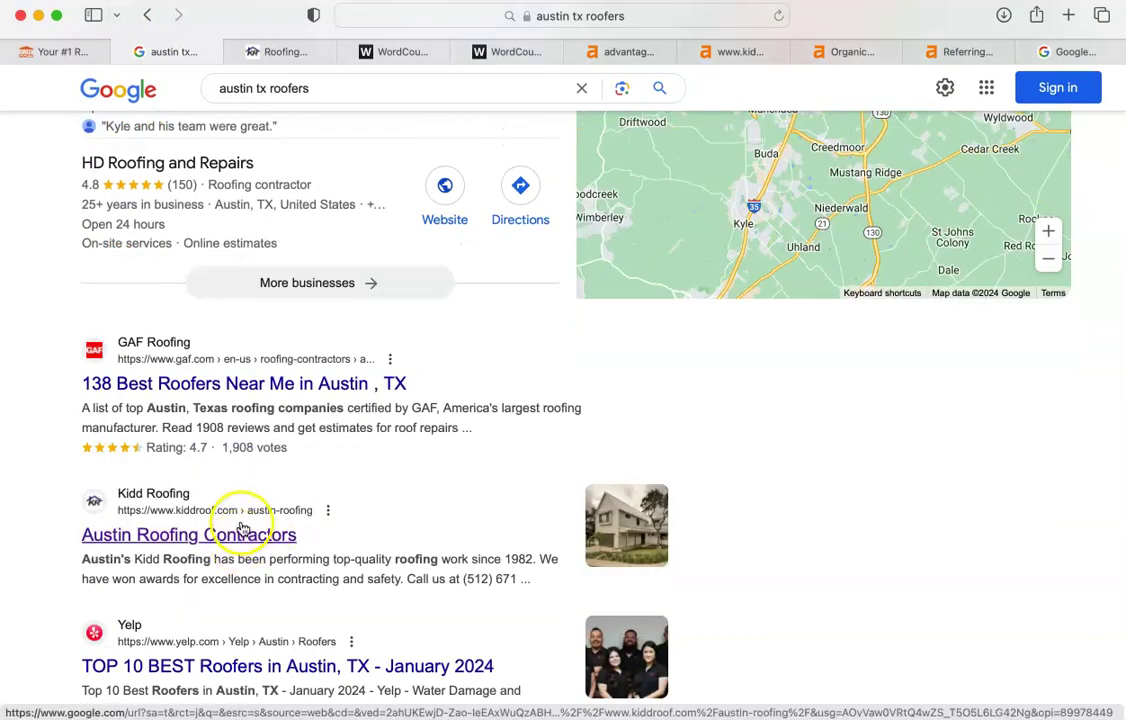
click(742, 50)
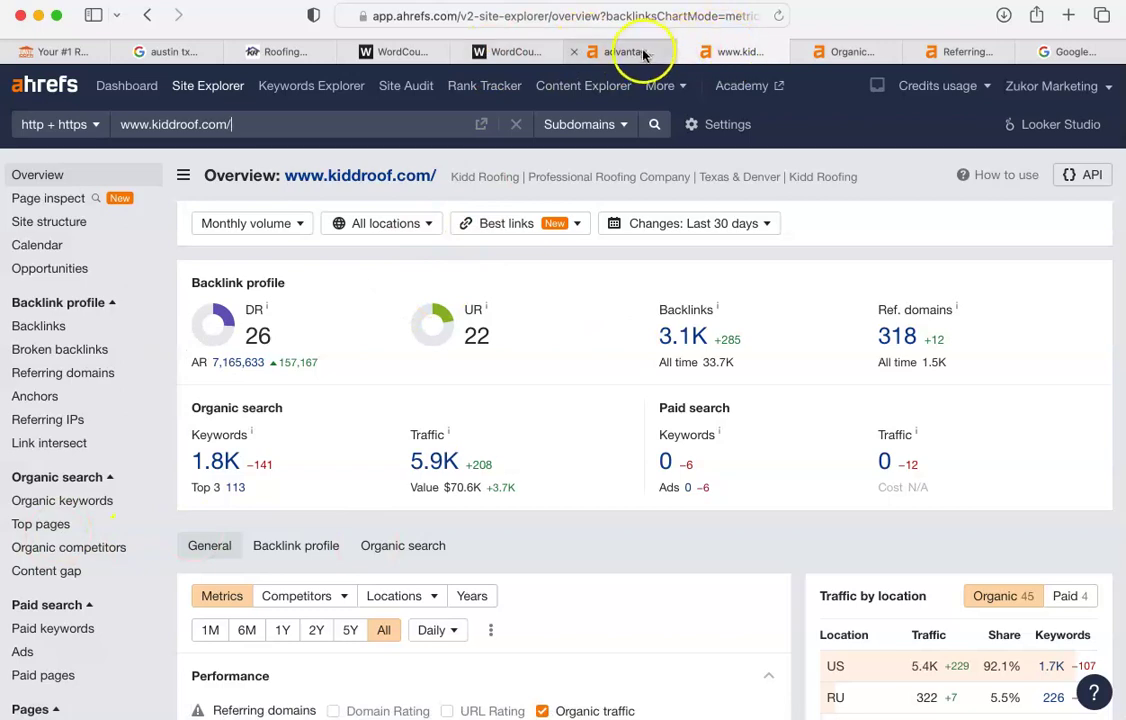
Look through the remaining Google results for "austin tx roofers" down to the related searches, and switch to Advantage Roofing's homepage
click(163, 55)
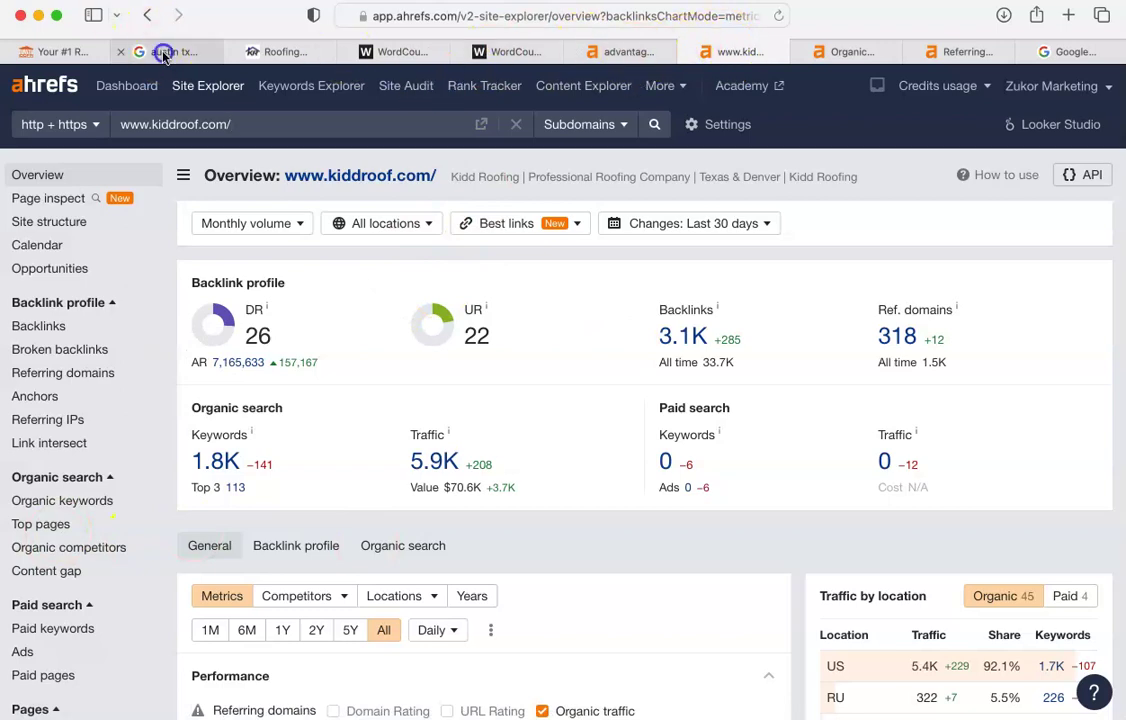
scroll(270, 380, down, 7)
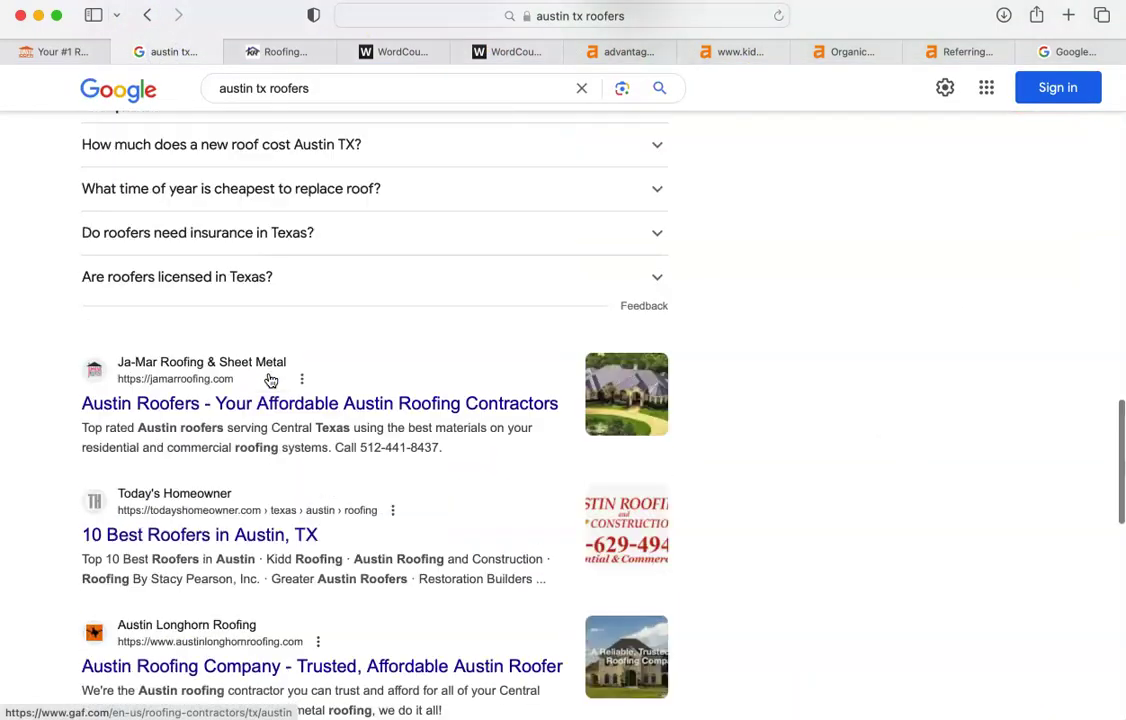
scroll(270, 380, down, 5)
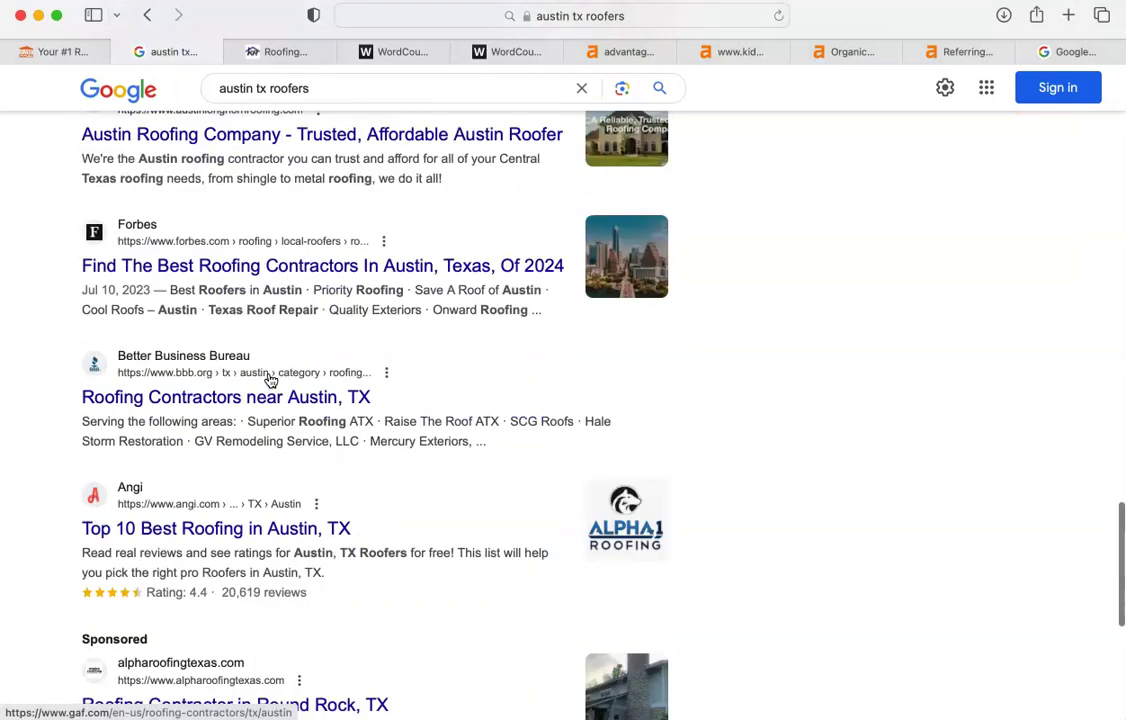
scroll(270, 380, down, 5)
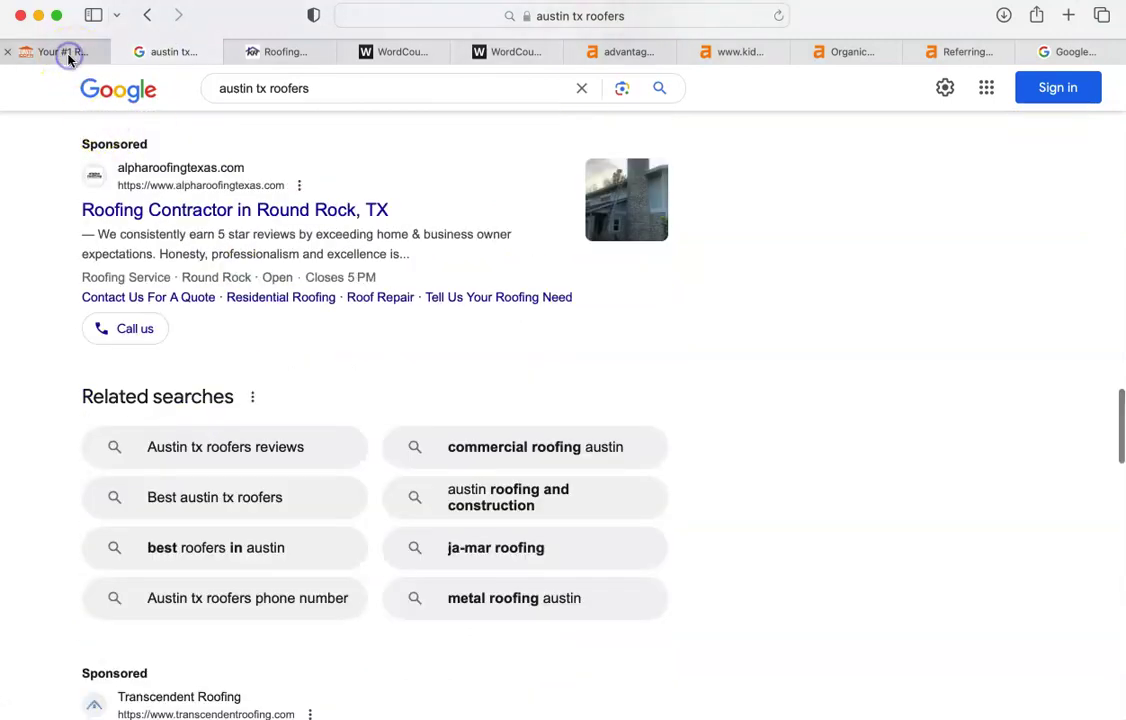
click(69, 55)
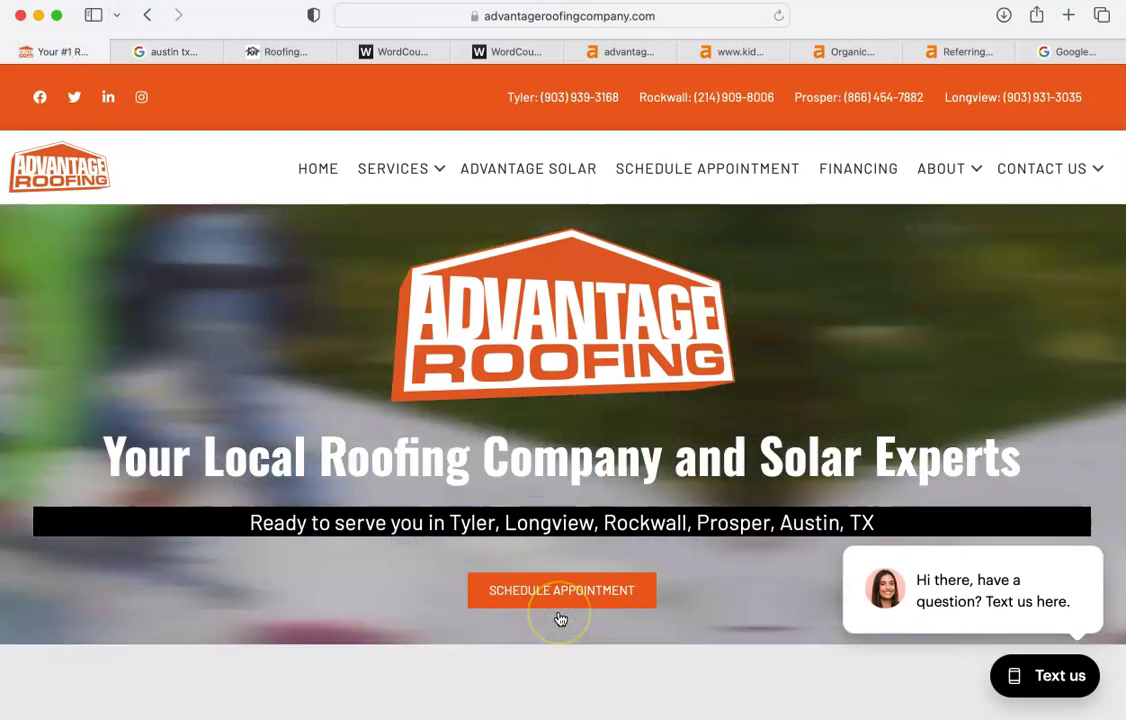